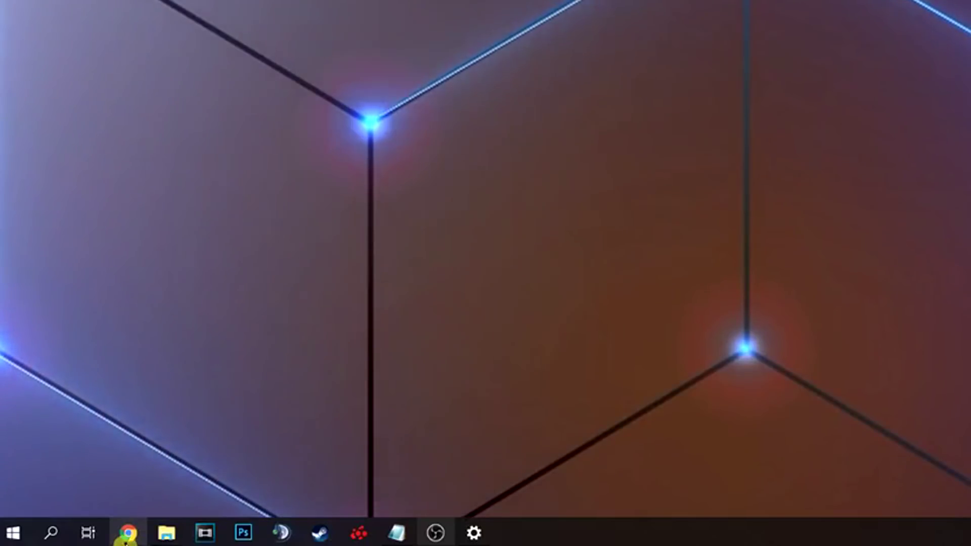
Step: Search Windows for 'control' and open Control Panel from the results
click(48, 534)
text(control)
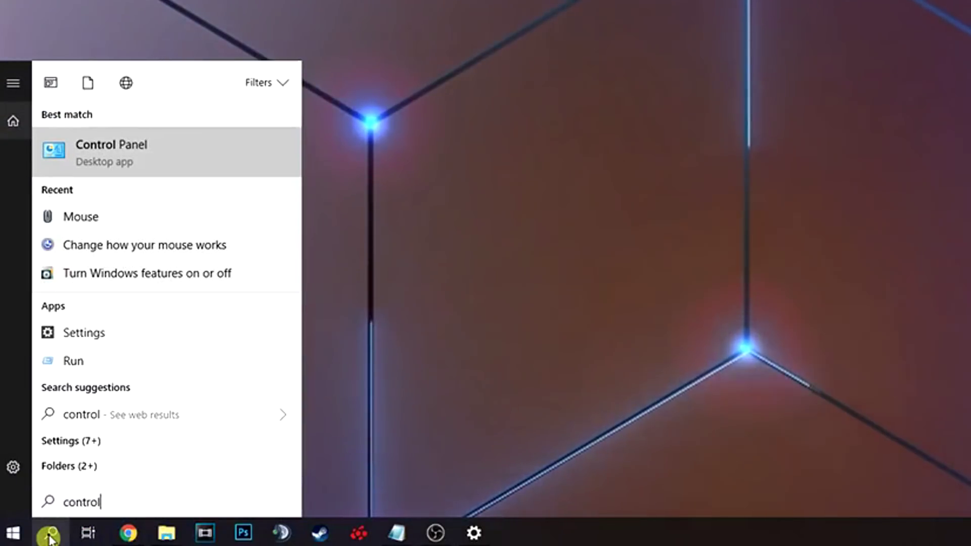
click(135, 147)
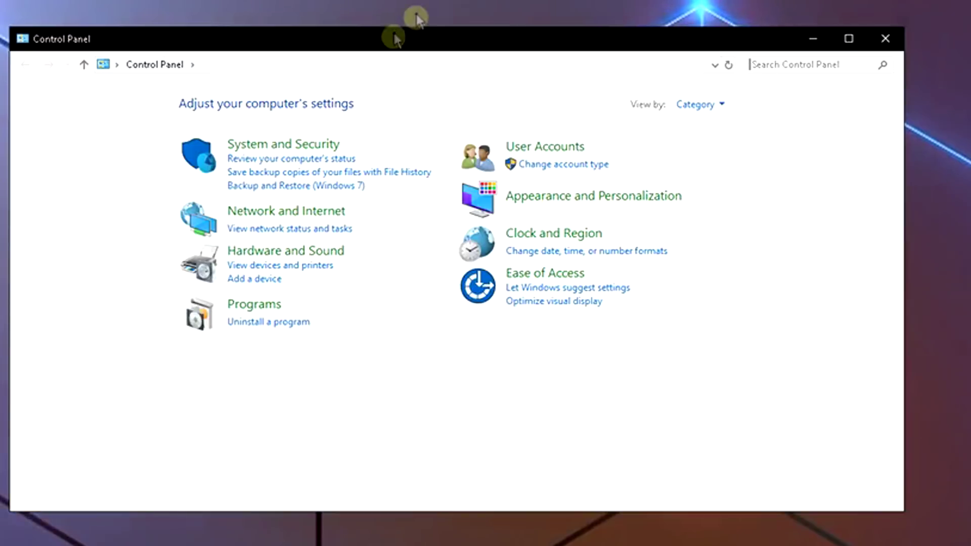
Step: Open the Programs page and its 'Turn Windows features on or off' list
click(258, 308)
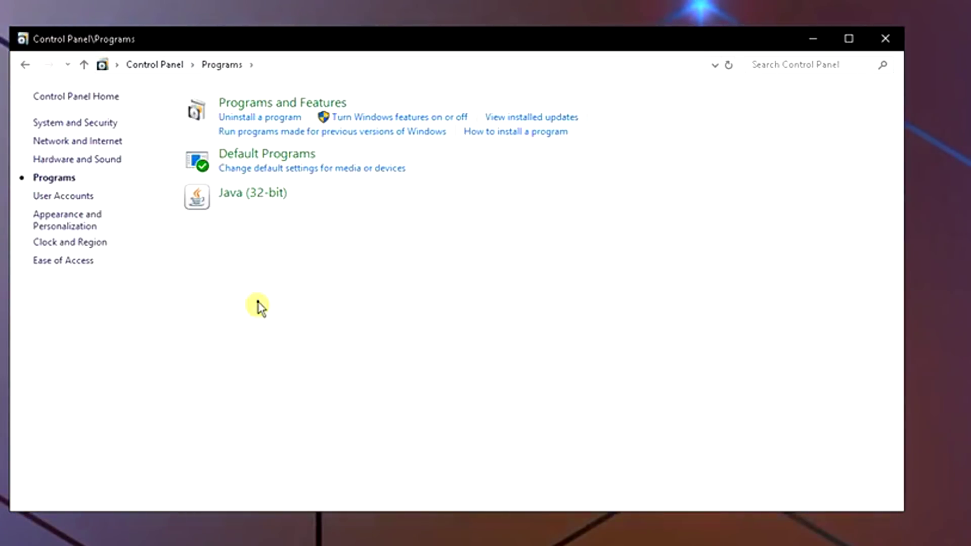
click(390, 120)
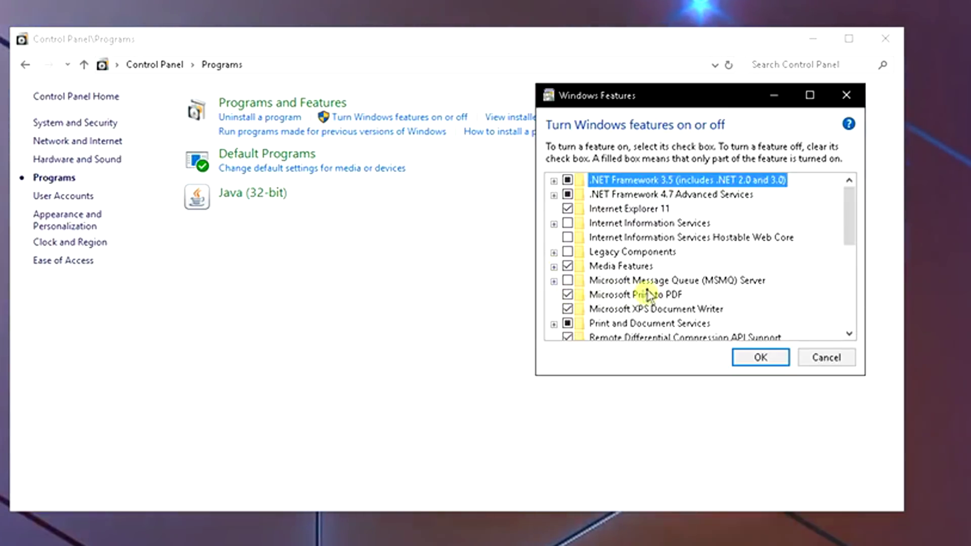
mouse_move(645, 282)
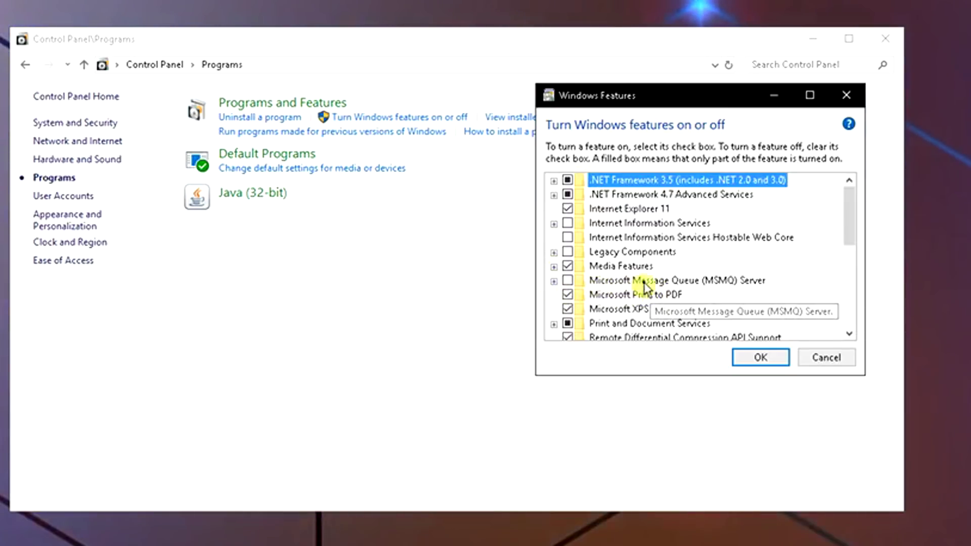
Step: Enable Microsoft Message Queue (MSMQ) Server, apply it, and dismiss the completion message
click(567, 280)
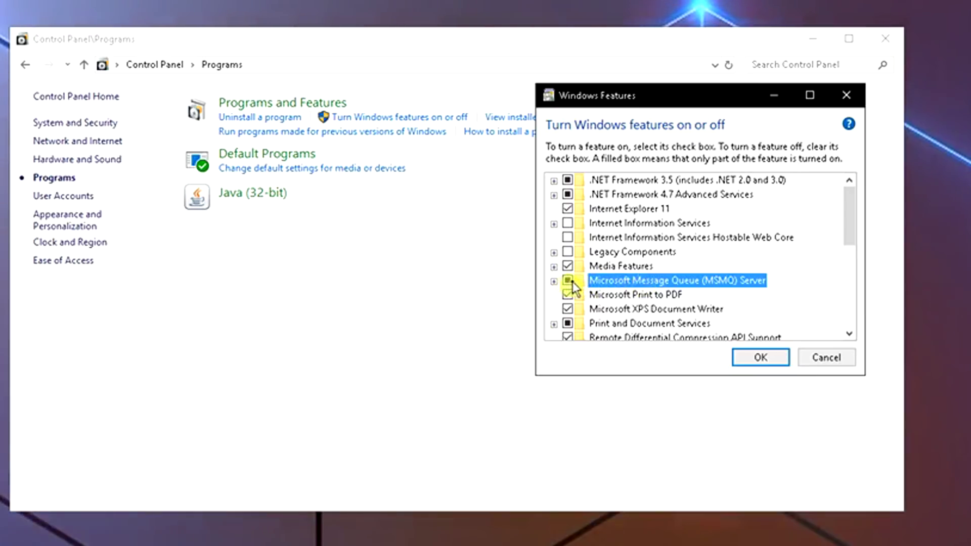
click(760, 360)
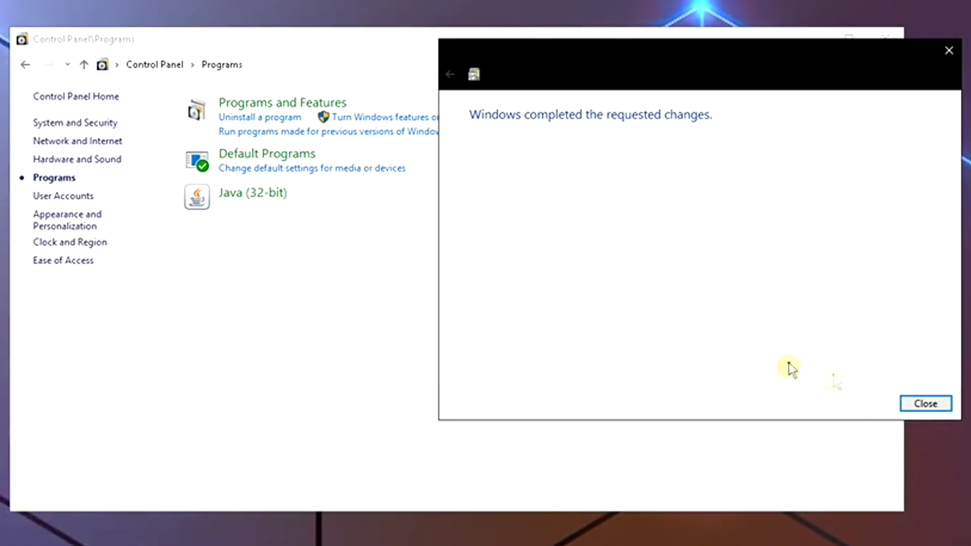
click(925, 404)
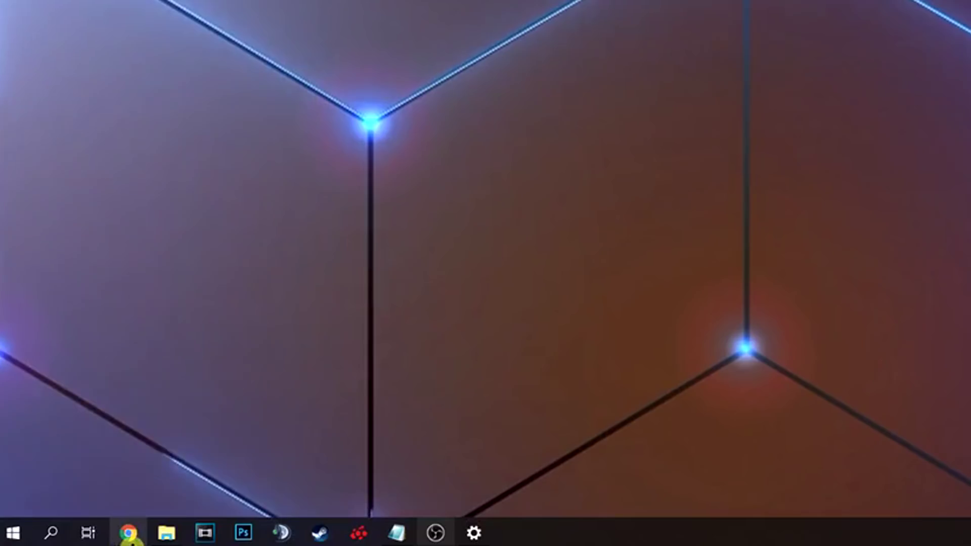
Step: Search for 'regedit', launch Registry Editor, and approve the User Account Control prompt
click(53, 534)
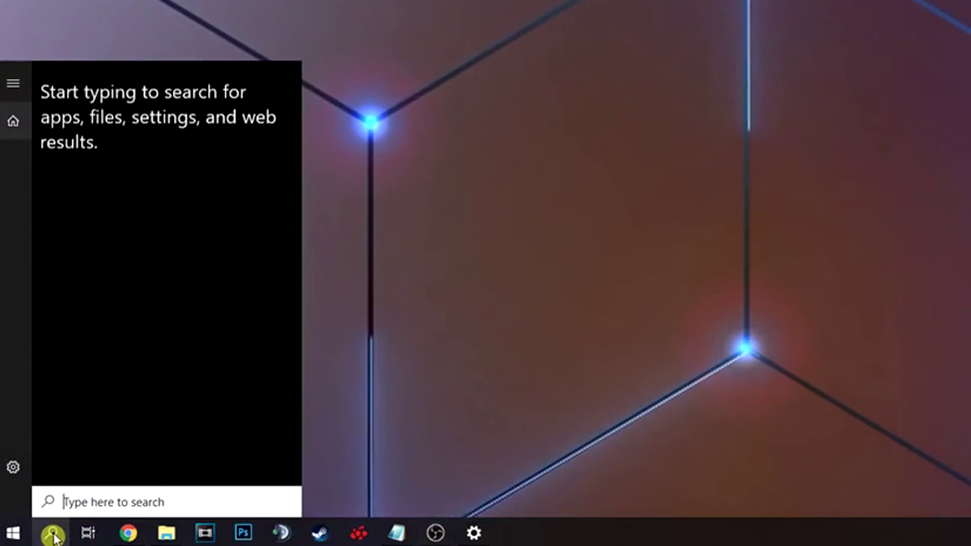
text(rege)
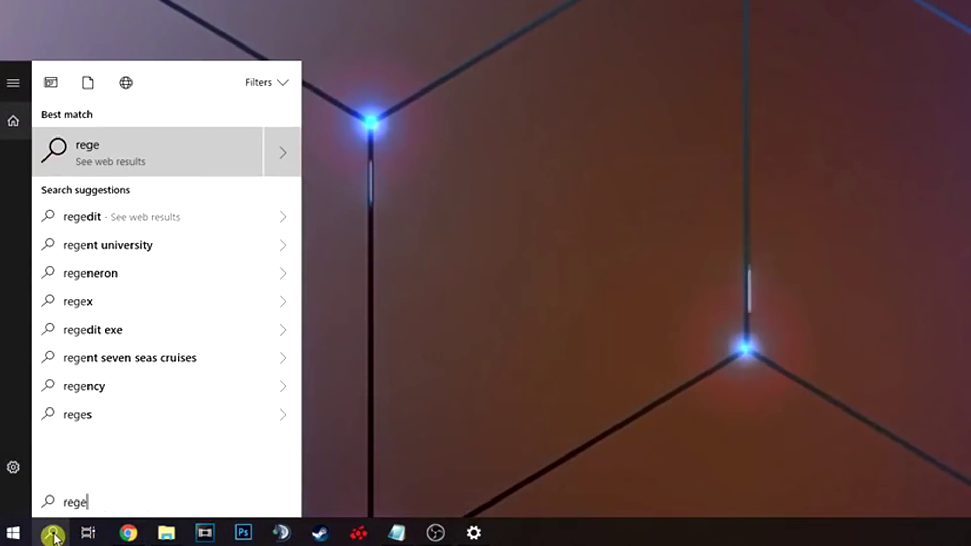
text(dit)
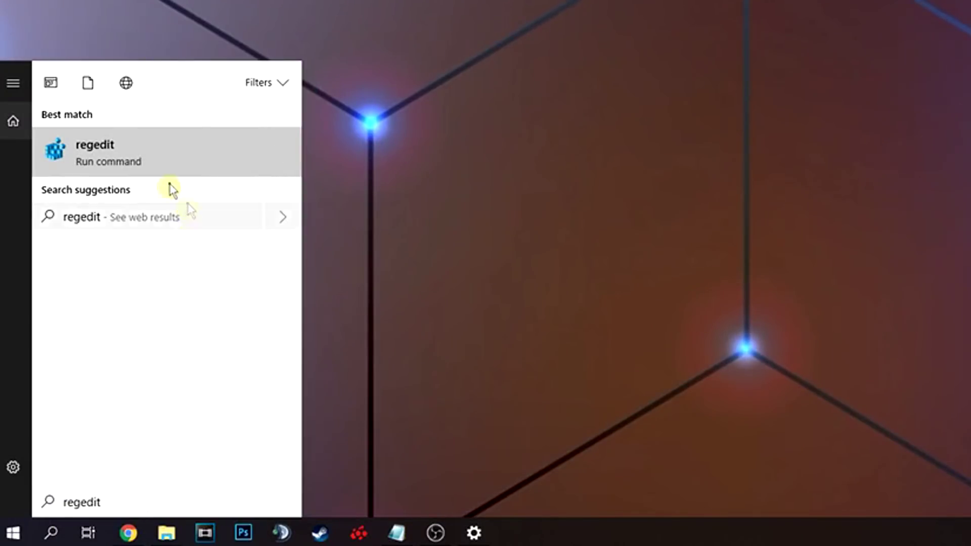
click(165, 155)
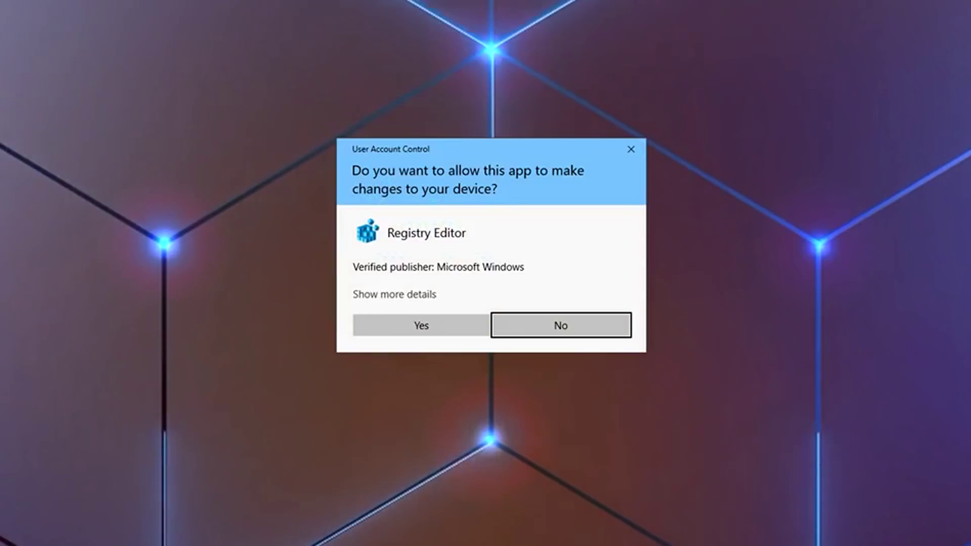
click(405, 327)
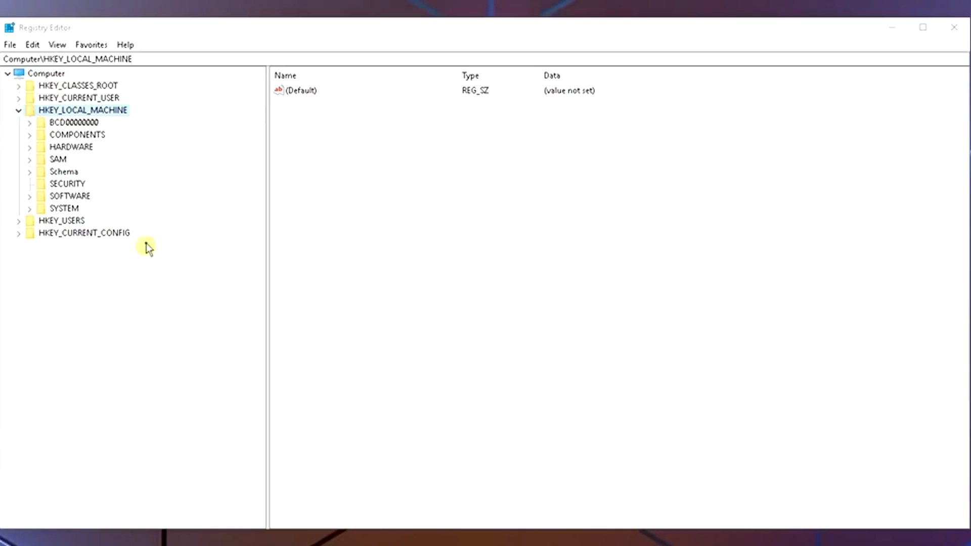
Step: Expand HKEY_LOCAL_MACHINE\SOFTWARE\Microsoft and jump down its subkeys toward the W entries
click(18, 110)
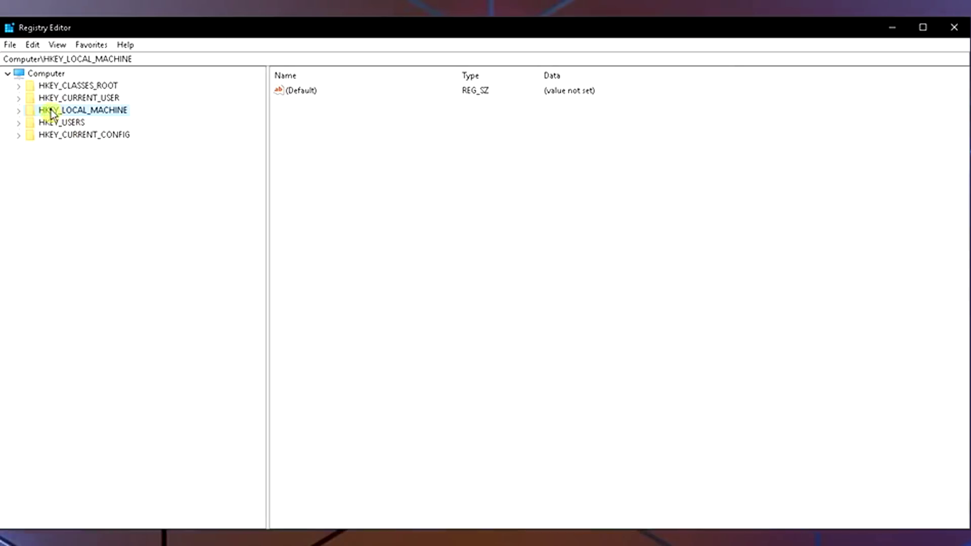
click(19, 112)
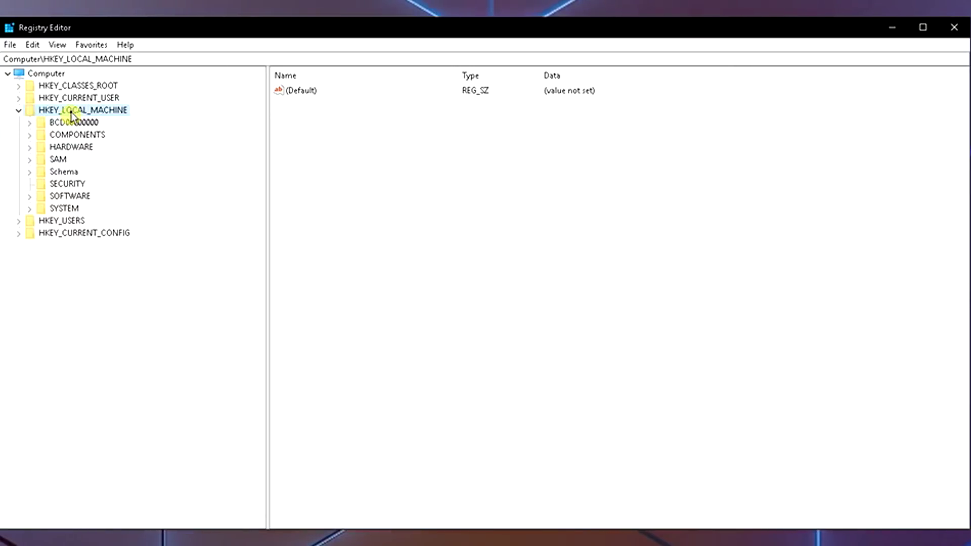
click(29, 198)
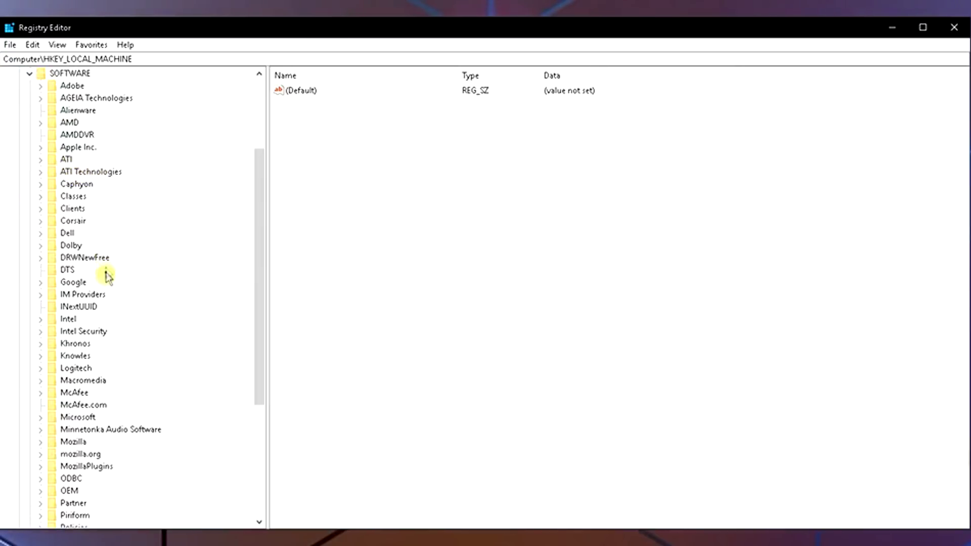
click(41, 420)
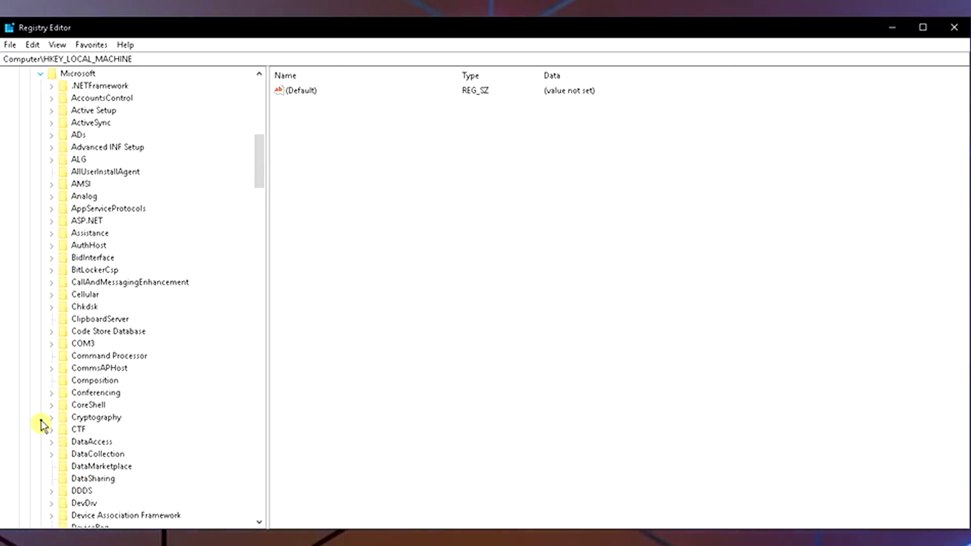
click(97, 357)
key(w)
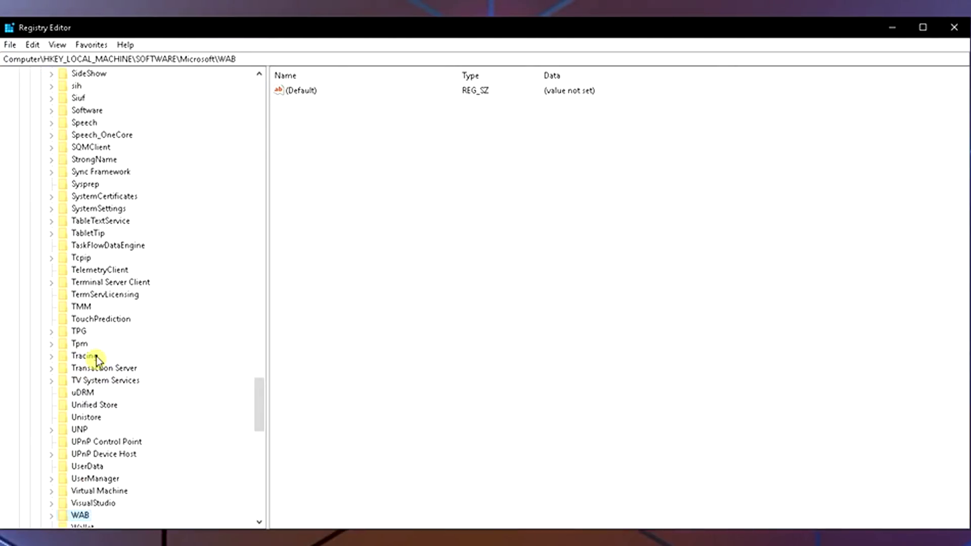
scroll(170, 378, down, 5)
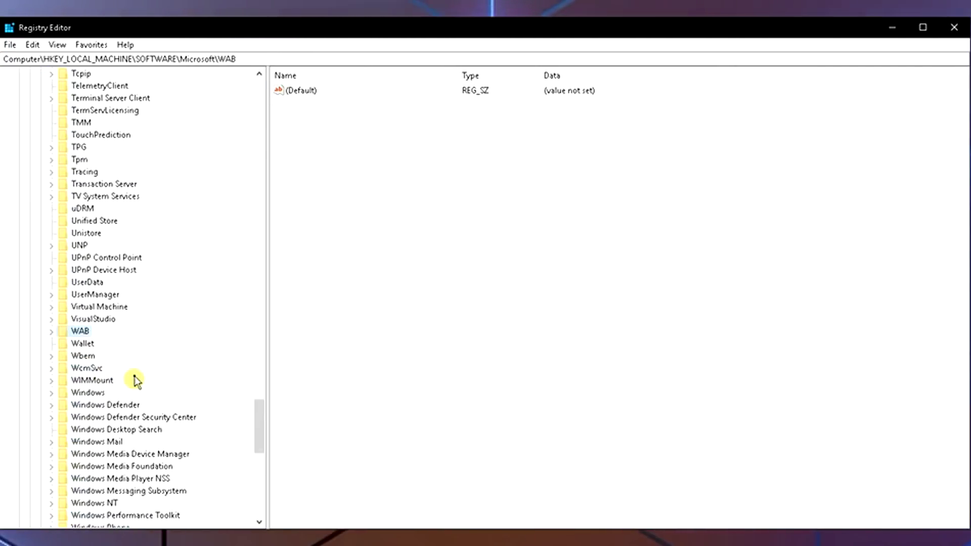
scroll(123, 384, down, 2)
scroll(113, 352, down, 1)
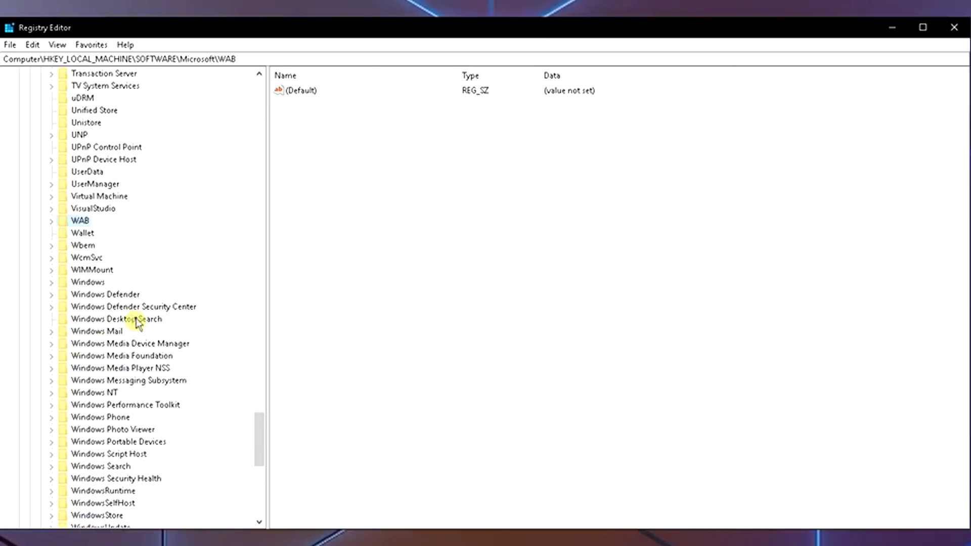
scroll(137, 322, down, 3)
Step: Expand Windows NT\CurrentVersion\Multimedia and select the SystemProfile key
click(72, 282)
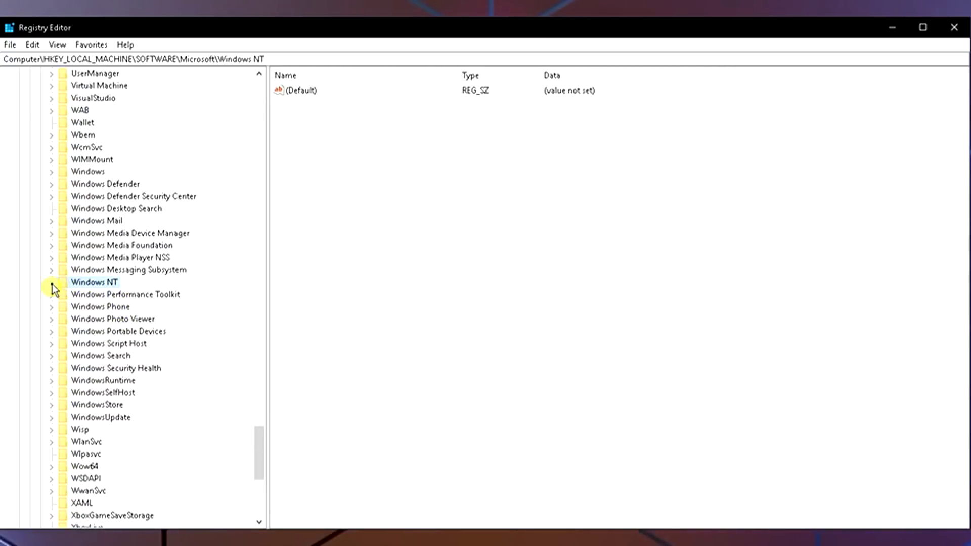
click(52, 282)
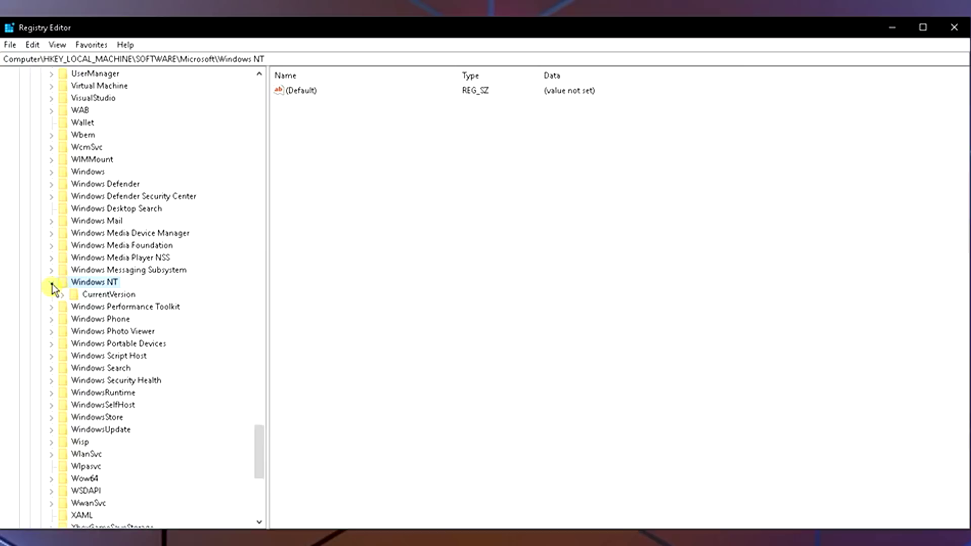
click(104, 296)
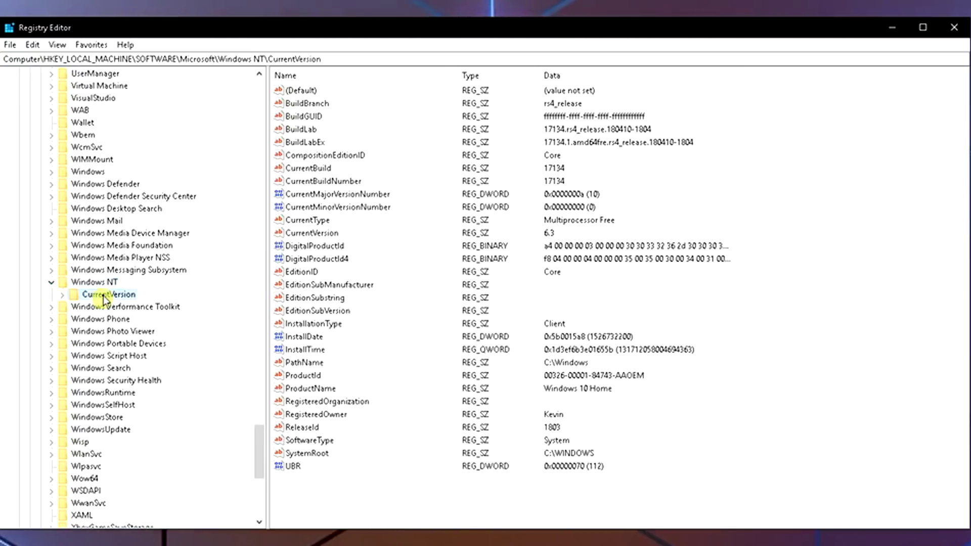
click(62, 296)
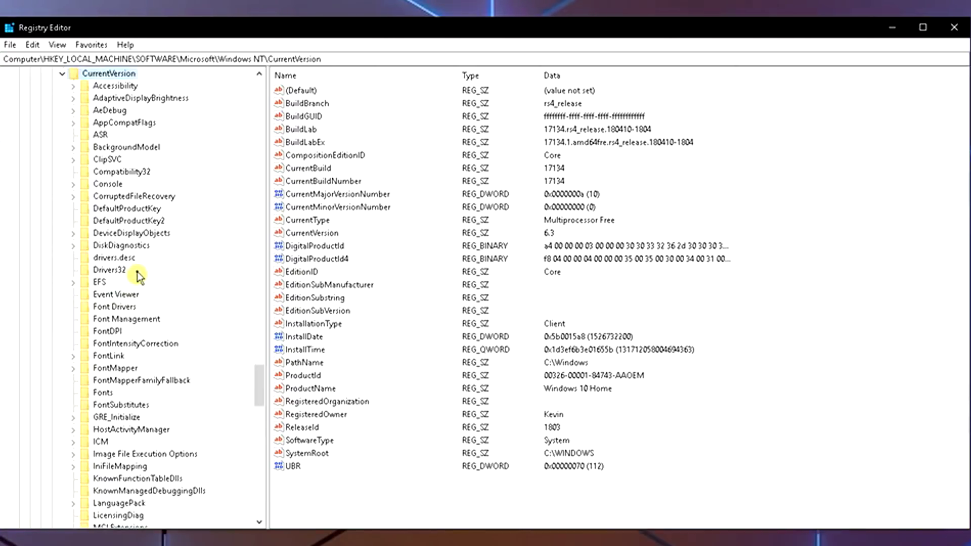
scroll(137, 275, down, 4)
scroll(138, 275, down, 3)
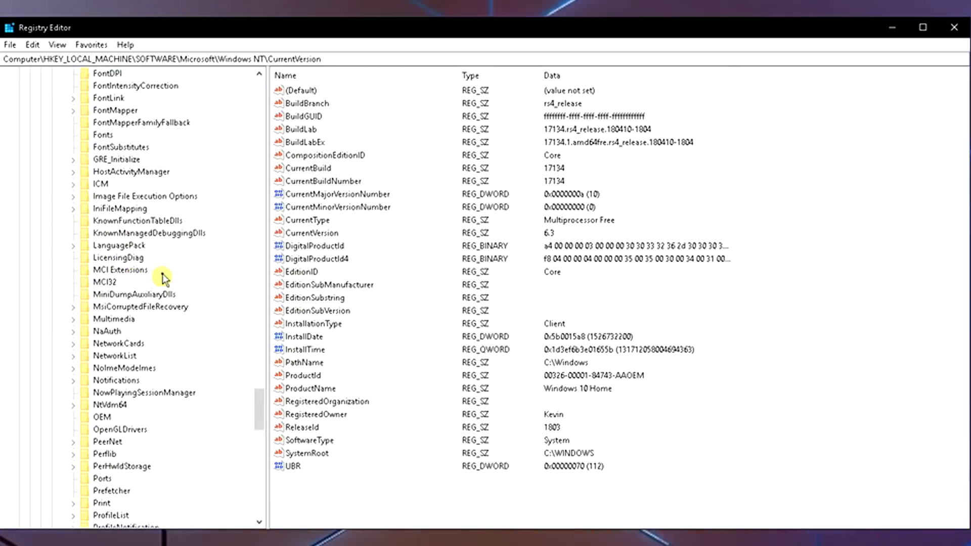
click(73, 320)
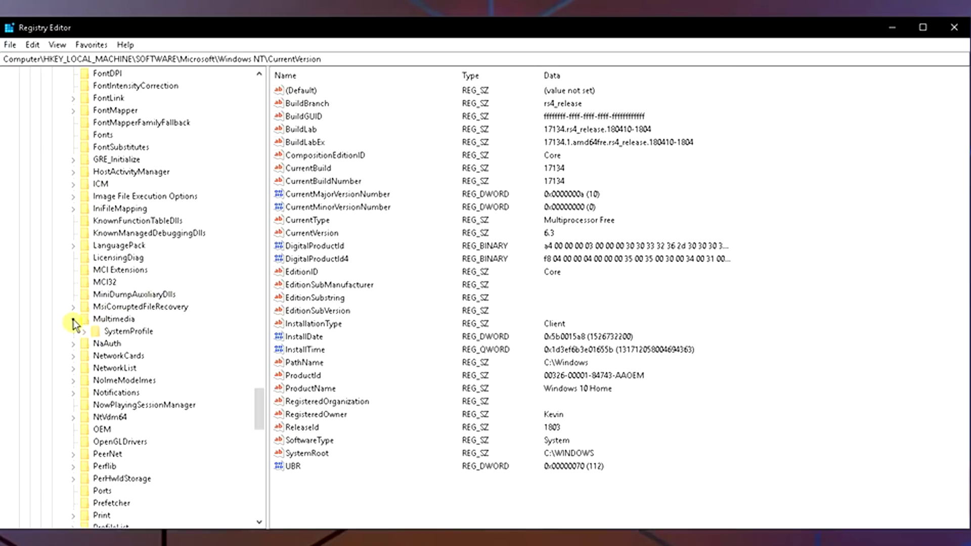
click(106, 336)
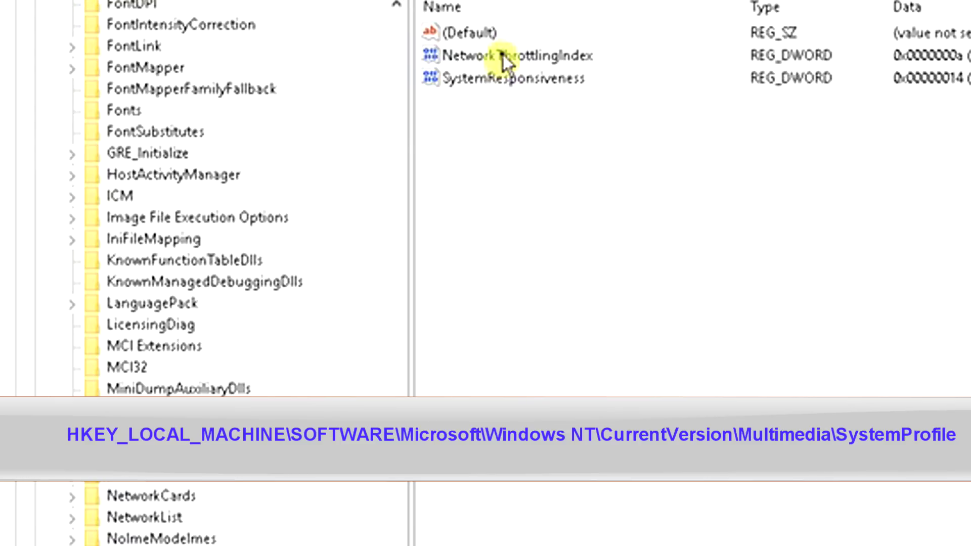
Step: Change NetworkThrottlingIndex to hexadecimal FFFFFFFF and collapse the Multimedia key
right_click(503, 53)
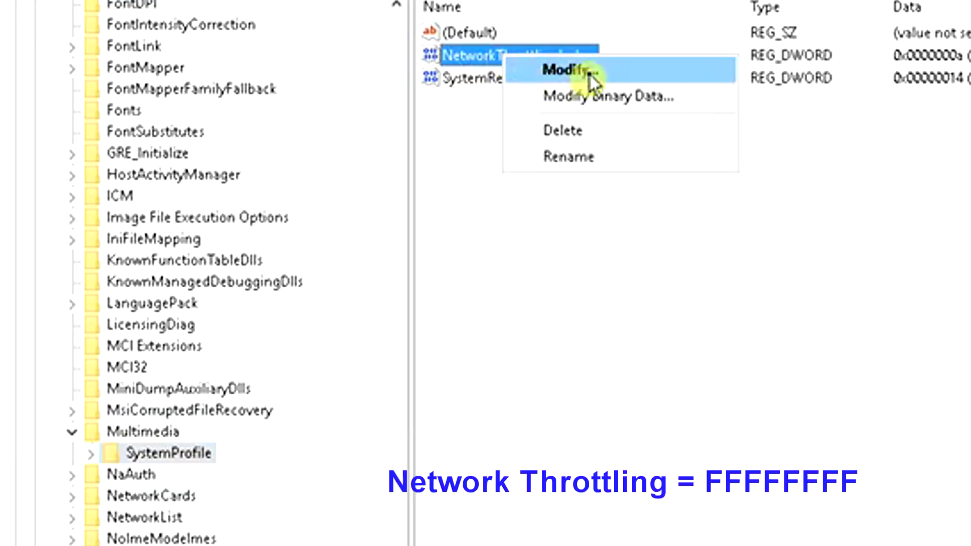
click(590, 75)
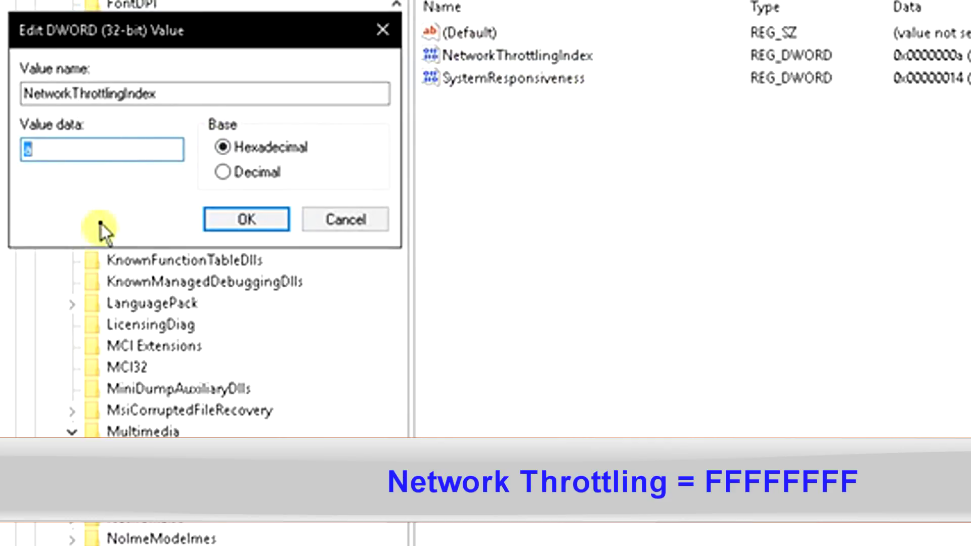
text(FFFF)
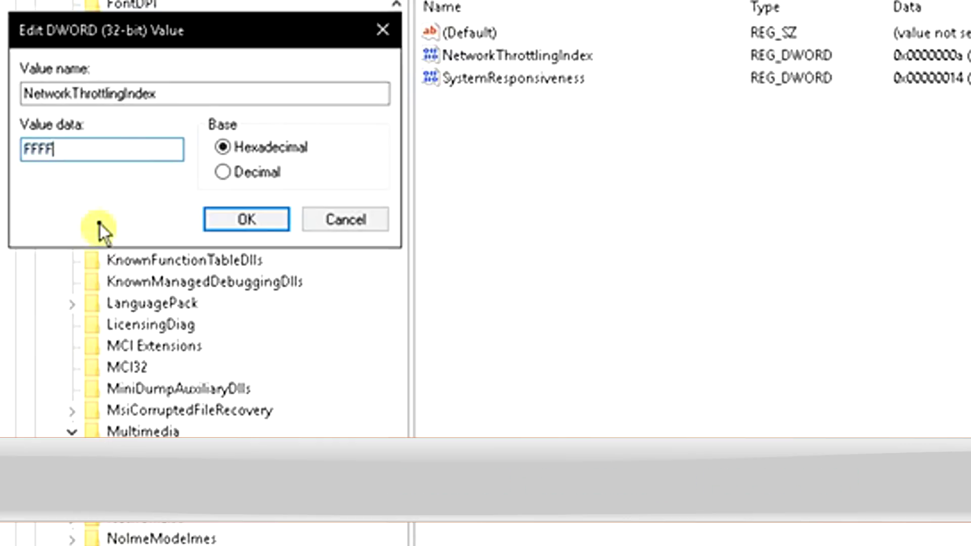
text(FFF)
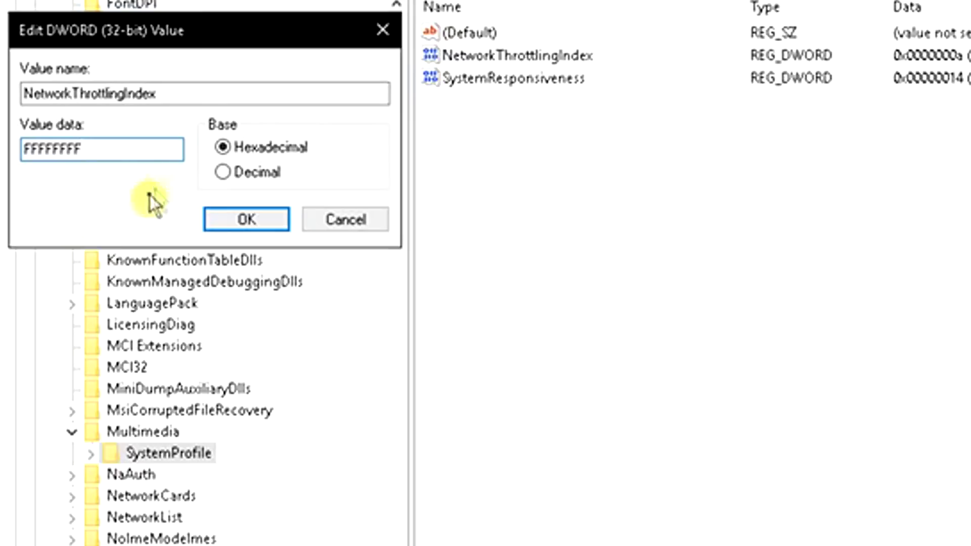
click(234, 218)
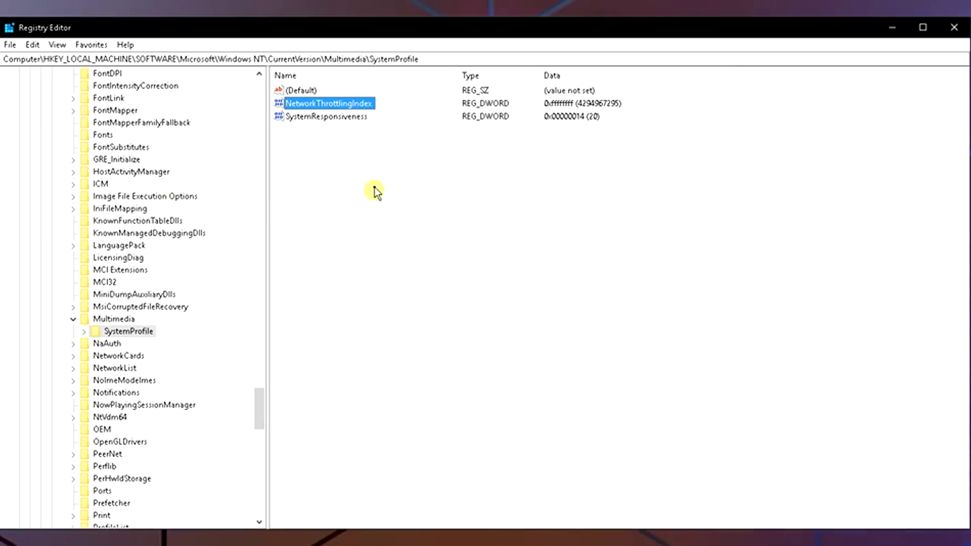
click(73, 318)
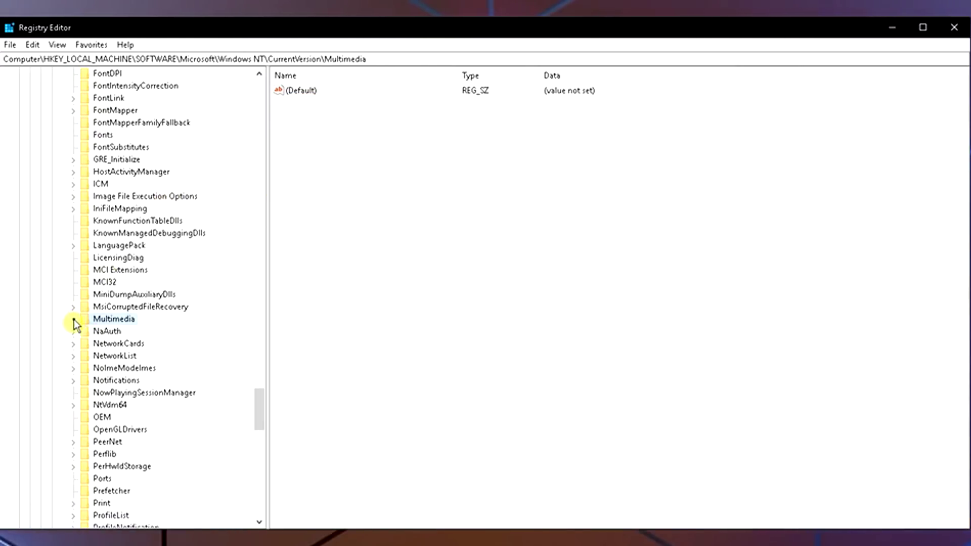
scroll(46, 264, up, 2)
scroll(47, 265, up, 4)
scroll(46, 265, up, 7)
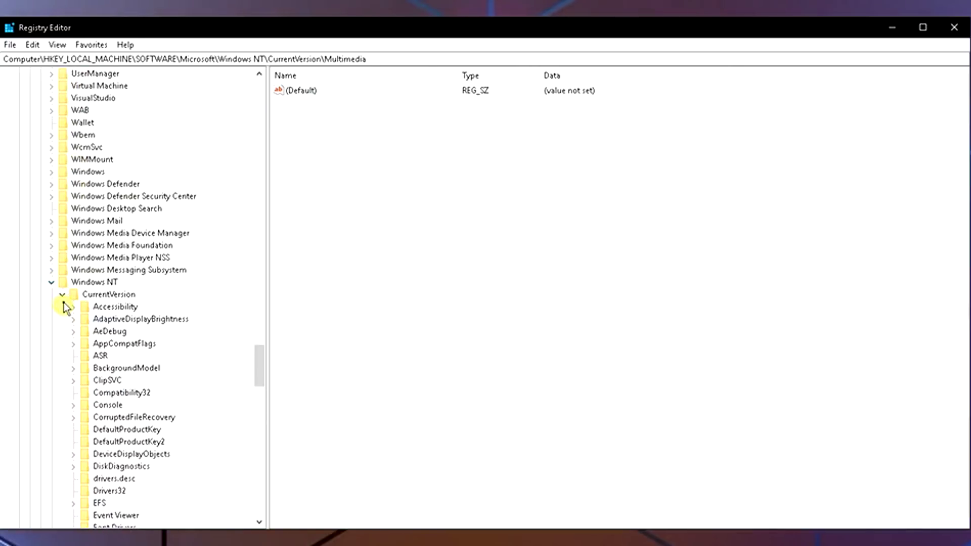
Step: Collapse Windows NT, Microsoft and SOFTWARE, then select the SYSTEM key
click(50, 283)
scroll(38, 261, up, 7)
scroll(38, 261, up, 12)
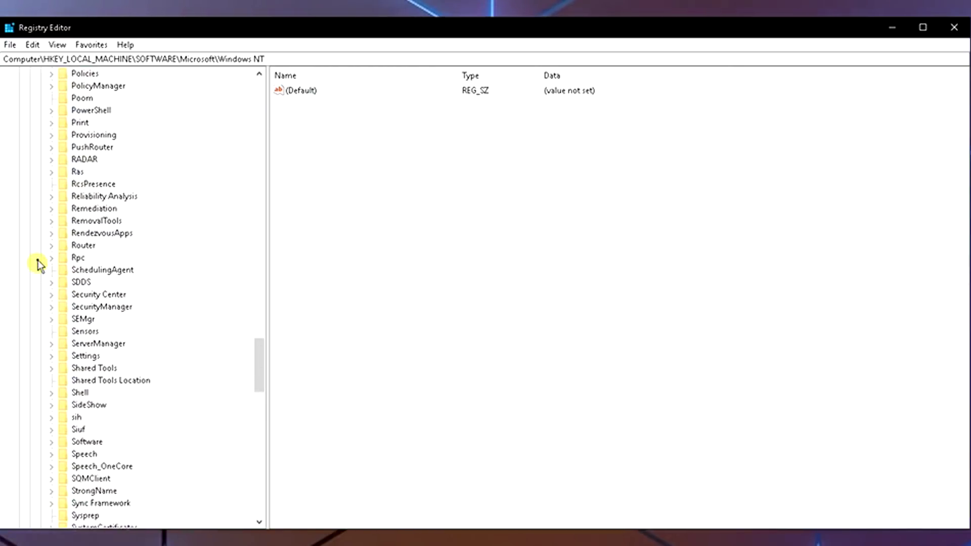
scroll(37, 261, up, 6)
scroll(37, 260, up, 10)
scroll(38, 261, up, 10)
scroll(37, 261, up, 6)
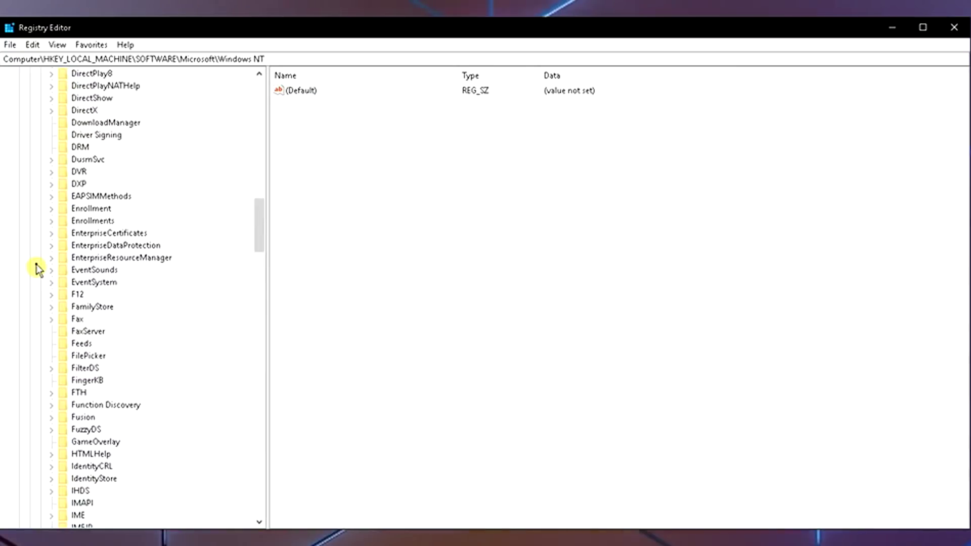
scroll(37, 266, up, 12)
scroll(38, 267, up, 9)
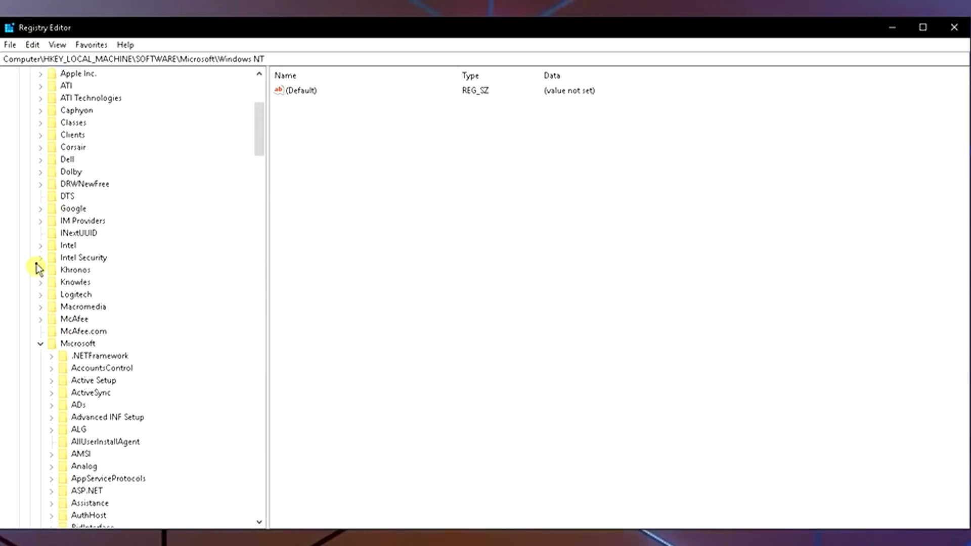
click(40, 344)
scroll(31, 284, up, 5)
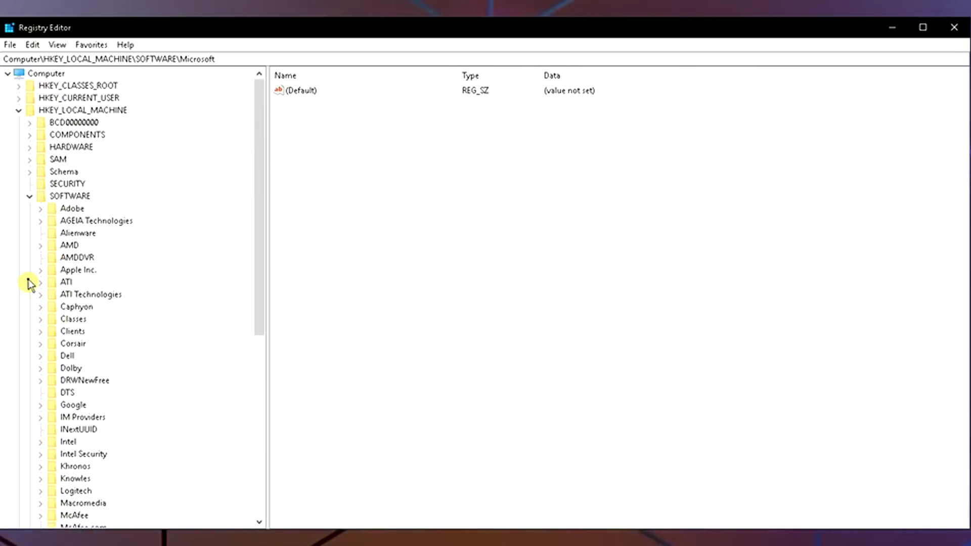
click(29, 197)
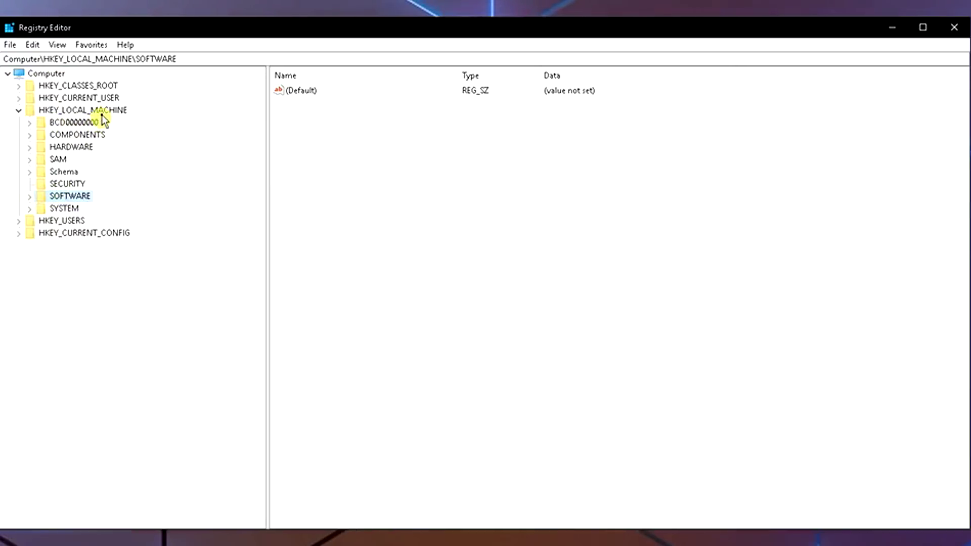
click(65, 209)
Step: Expand SYSTEM\CurrentControlSet\Services and jump down the services list toward Tcpip
click(30, 209)
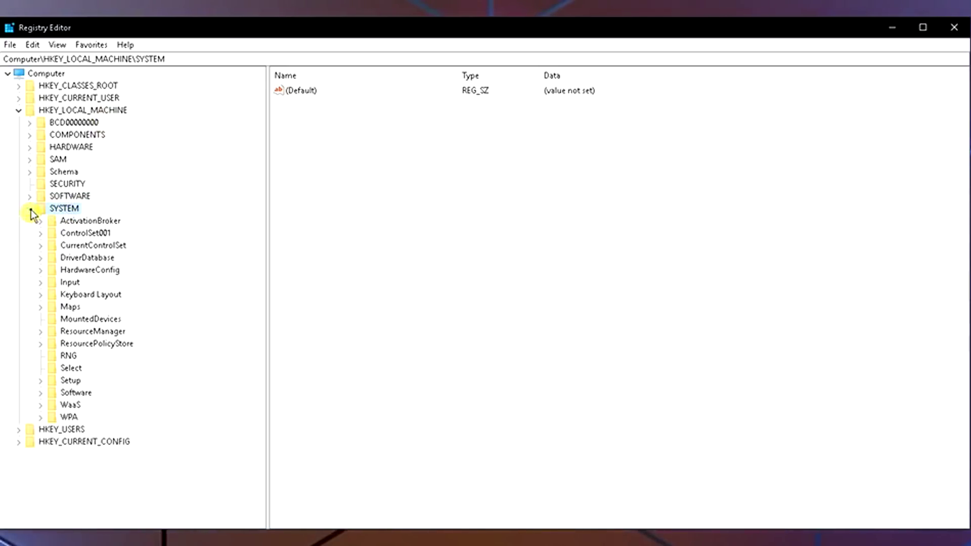
click(40, 246)
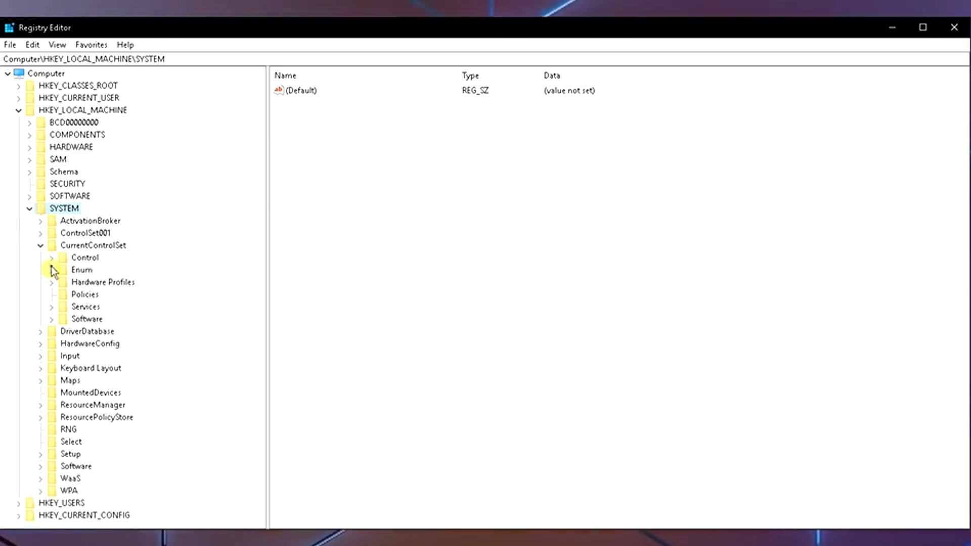
click(52, 307)
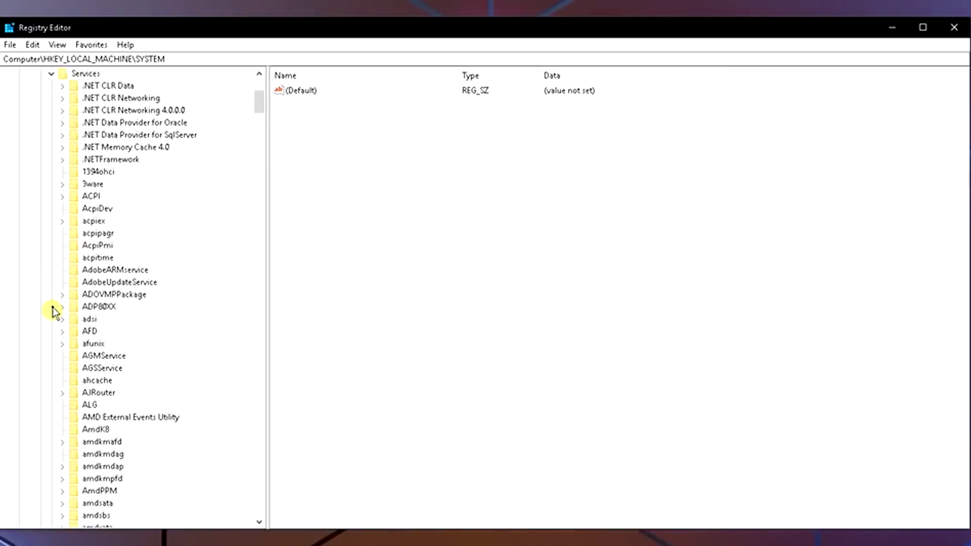
click(89, 258)
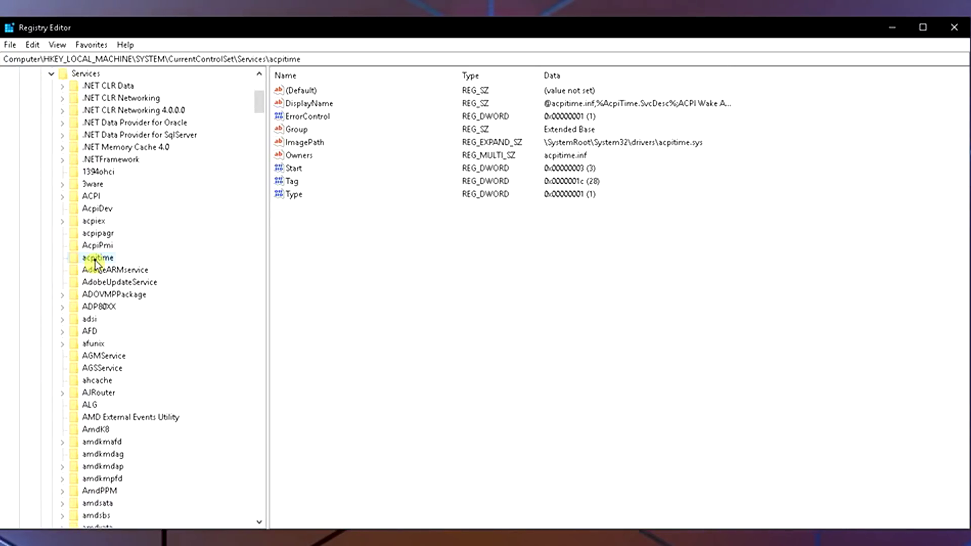
key(t)
scroll(95, 263, down, 2)
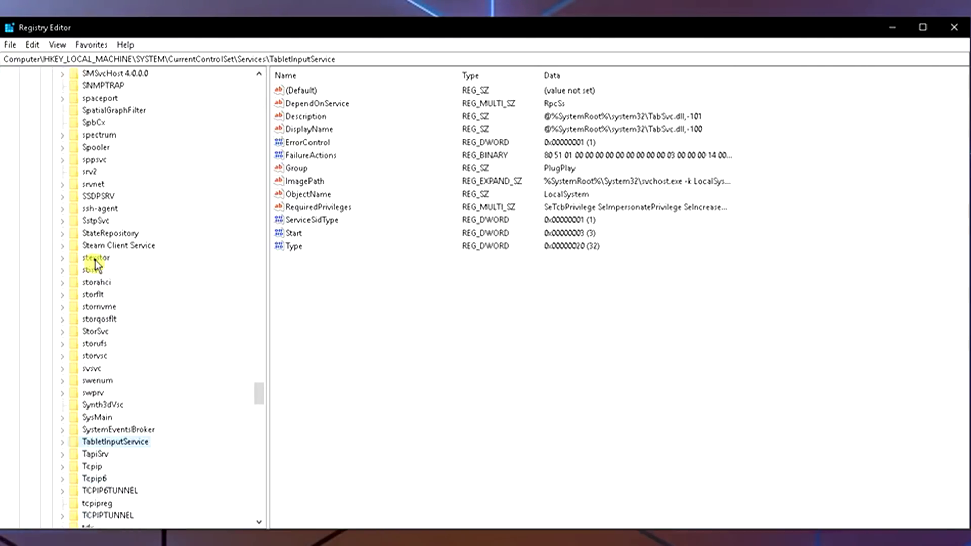
scroll(98, 265, down, 4)
scroll(103, 269, down, 1)
Step: Expand Tcpip\Parameters and select the Interfaces key
click(100, 283)
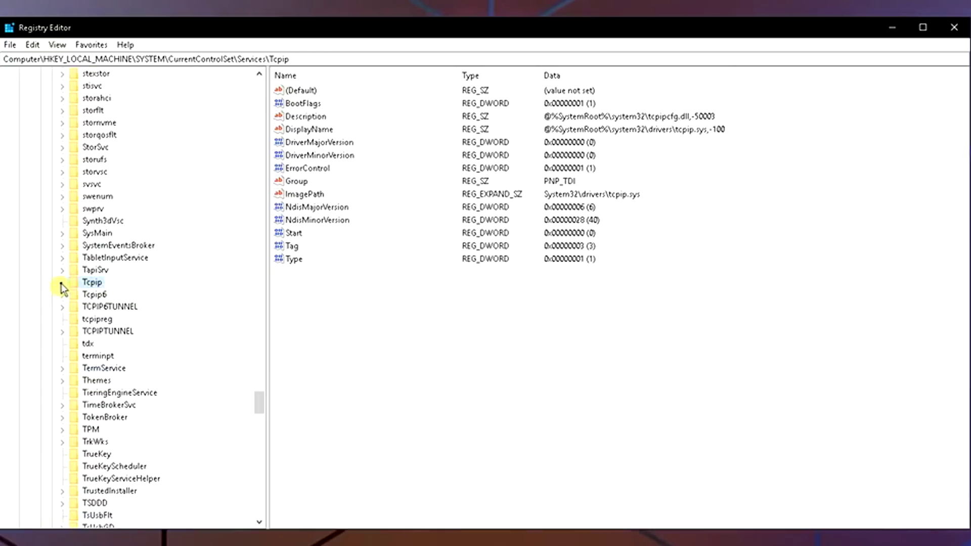
click(63, 283)
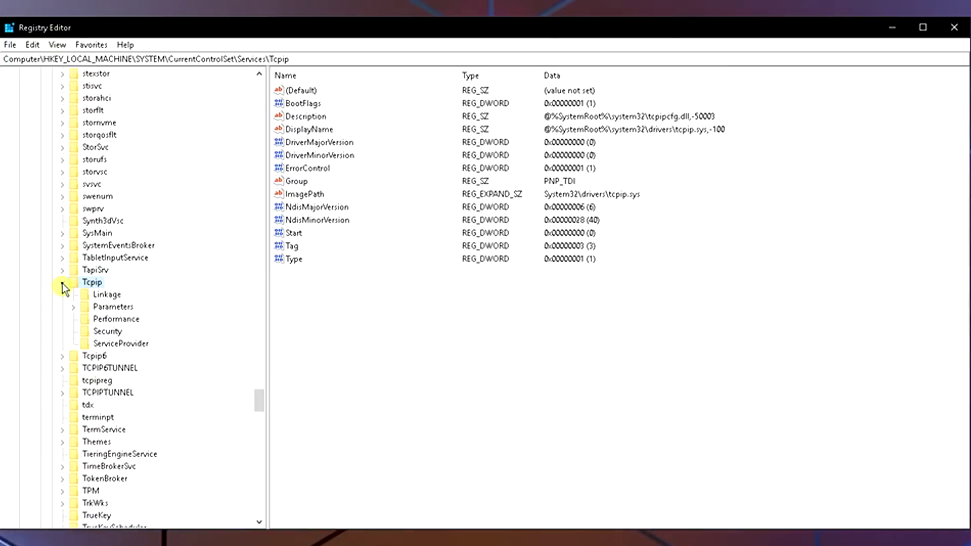
click(74, 308)
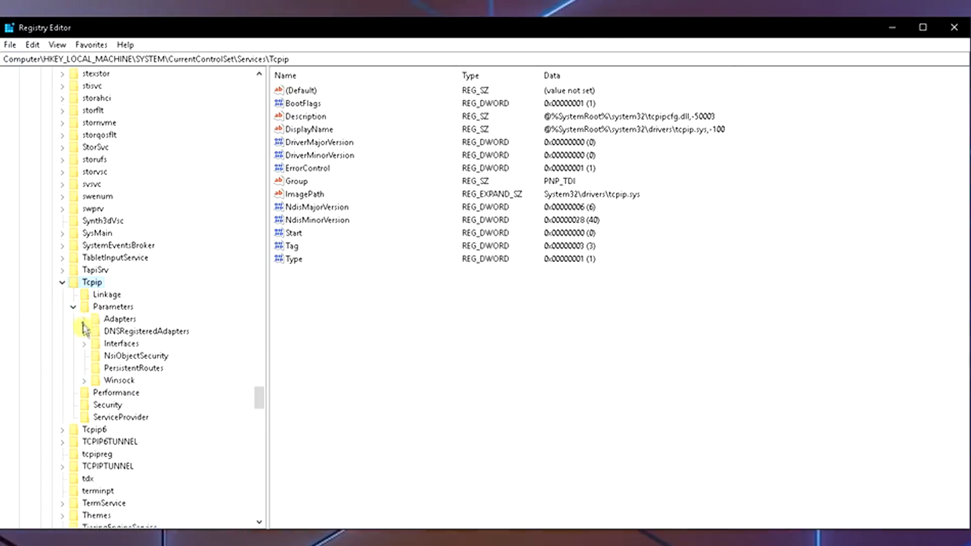
click(84, 344)
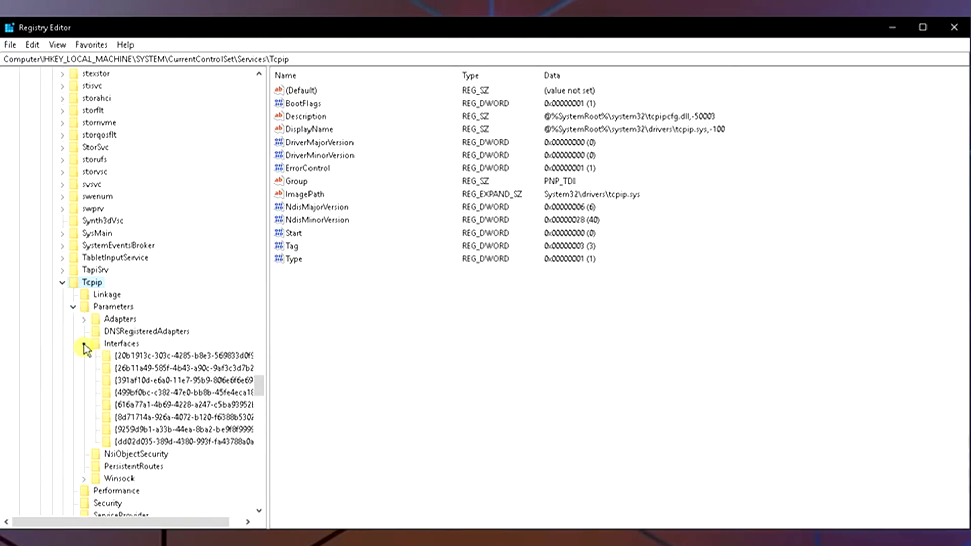
click(121, 345)
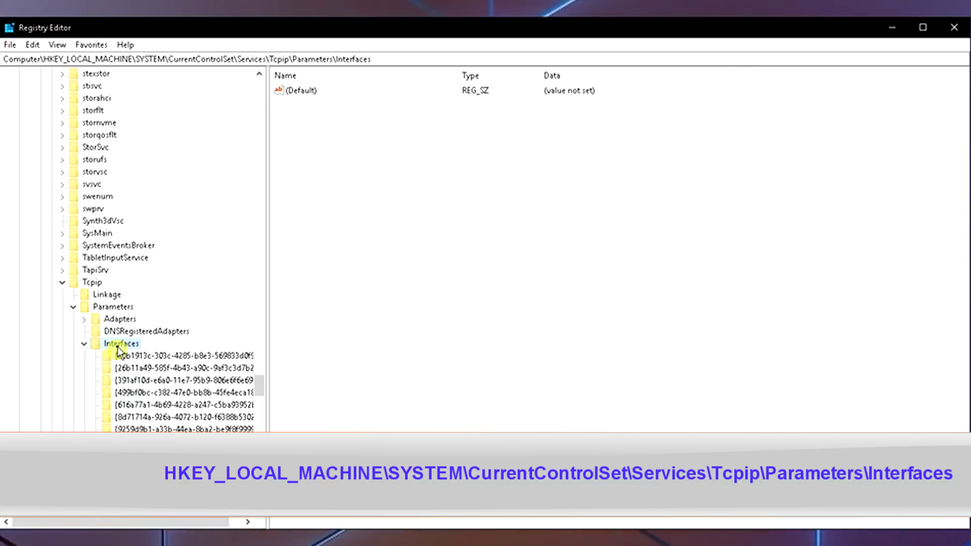
scroll(196, 362, down, 2)
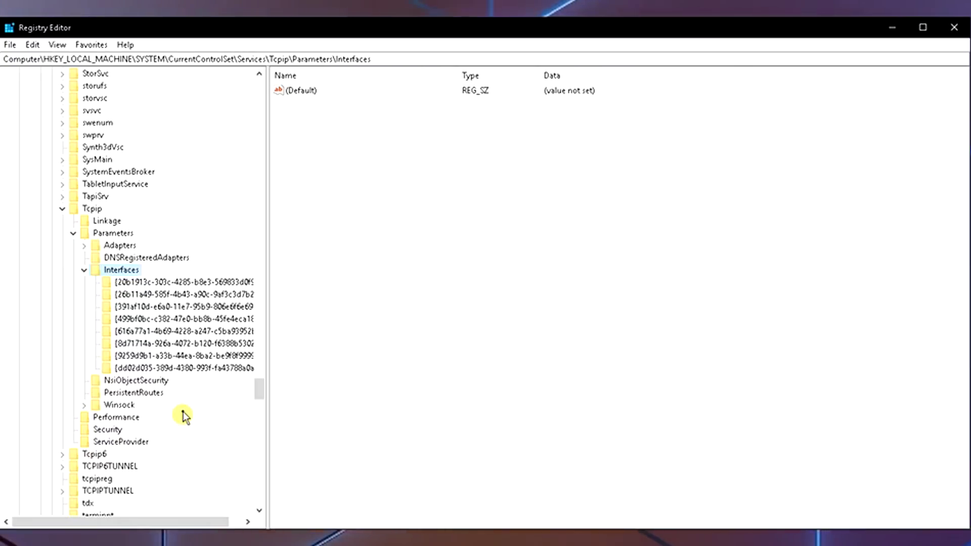
Step: Browse the Interfaces subkeys to the {9259d9b1…} interface showing lease times and TcpAckFrequency
click(186, 282)
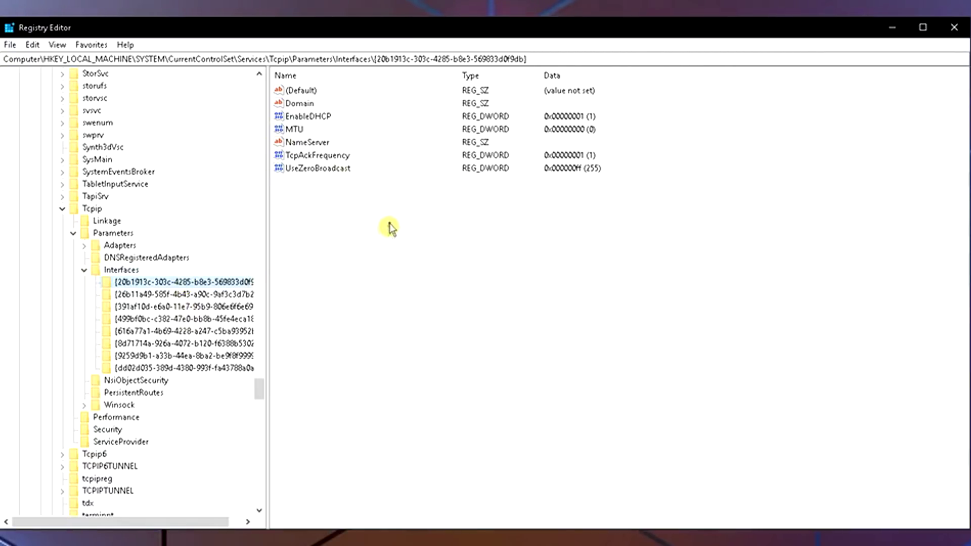
click(190, 296)
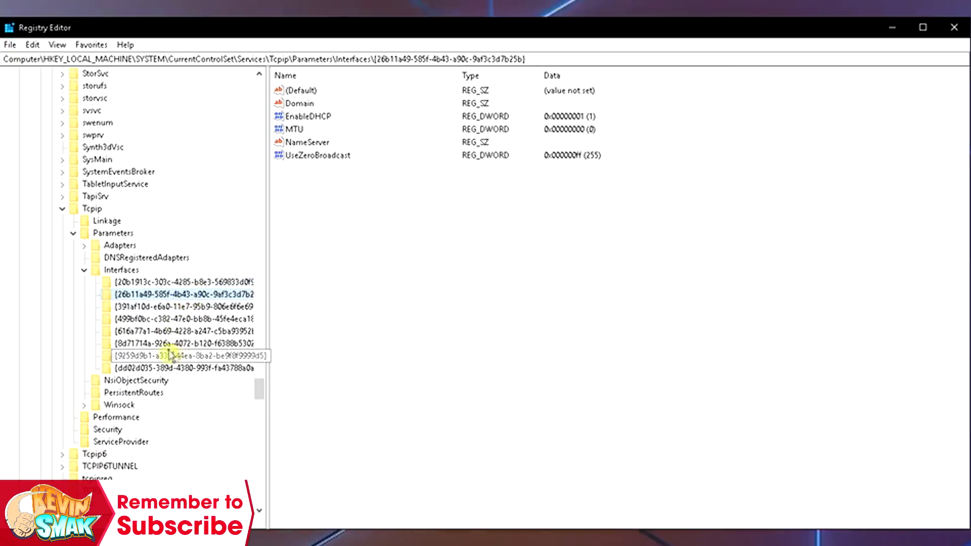
click(189, 354)
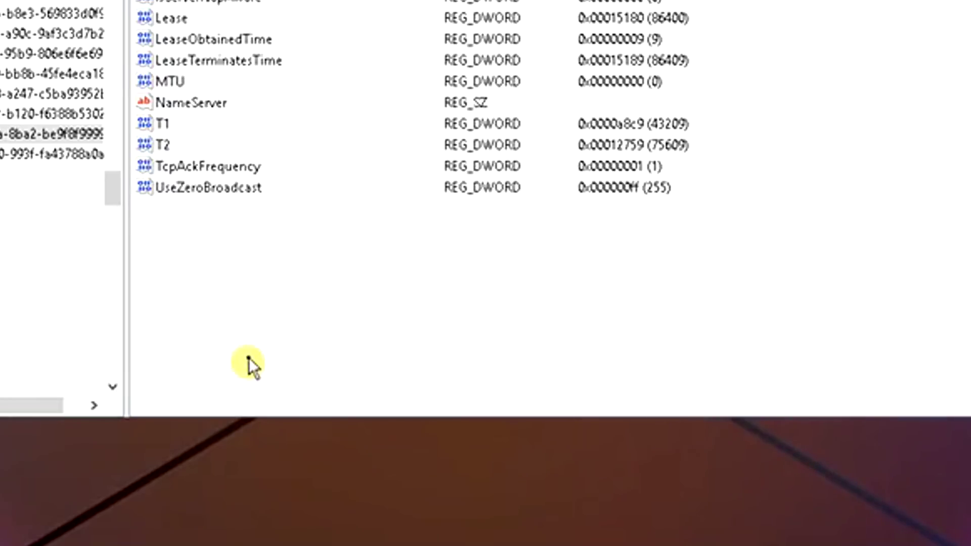
click(233, 165)
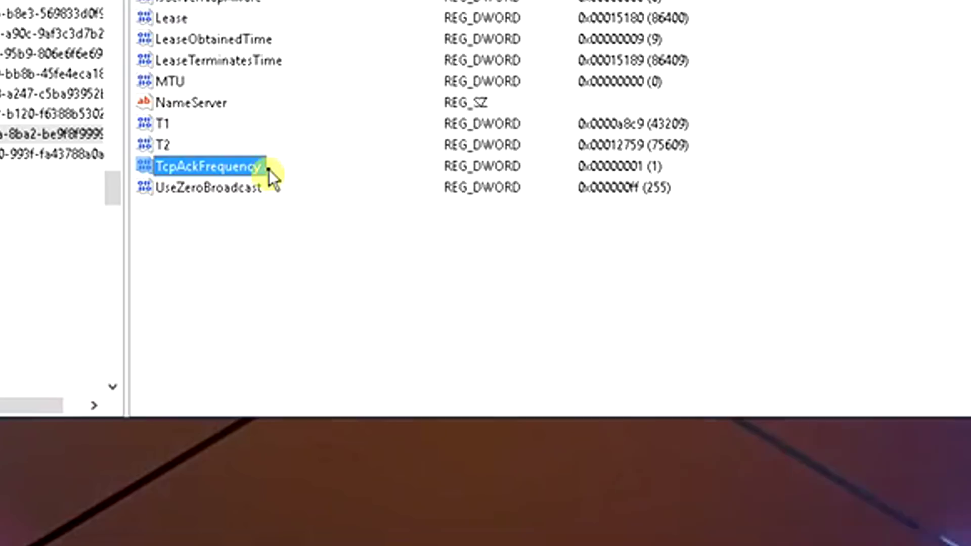
right_click(180, 246)
mouse_move(236, 259)
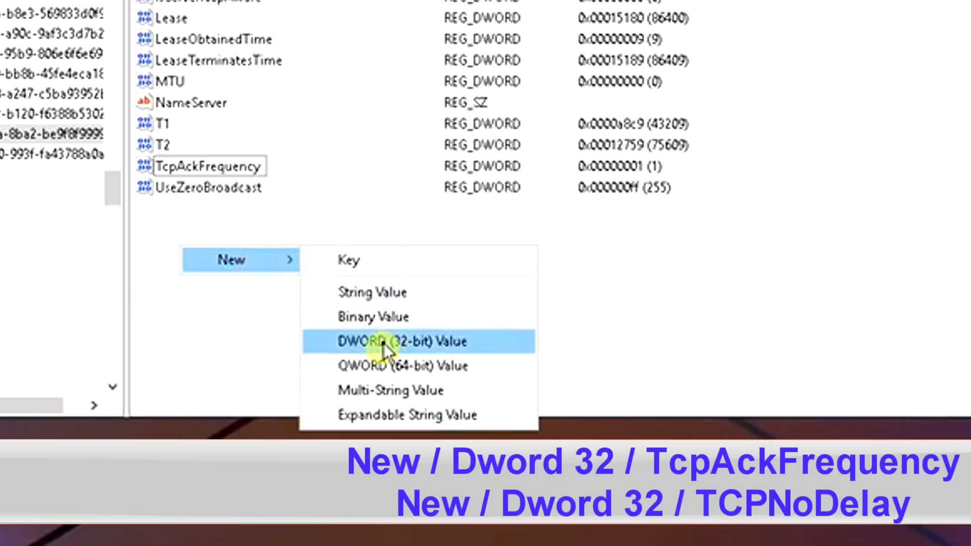
click(384, 344)
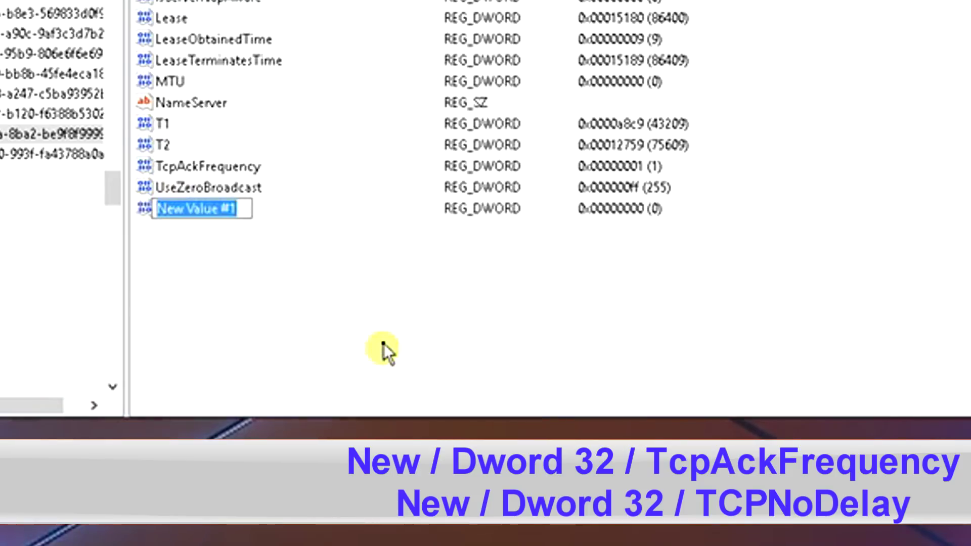
text(TcpA)
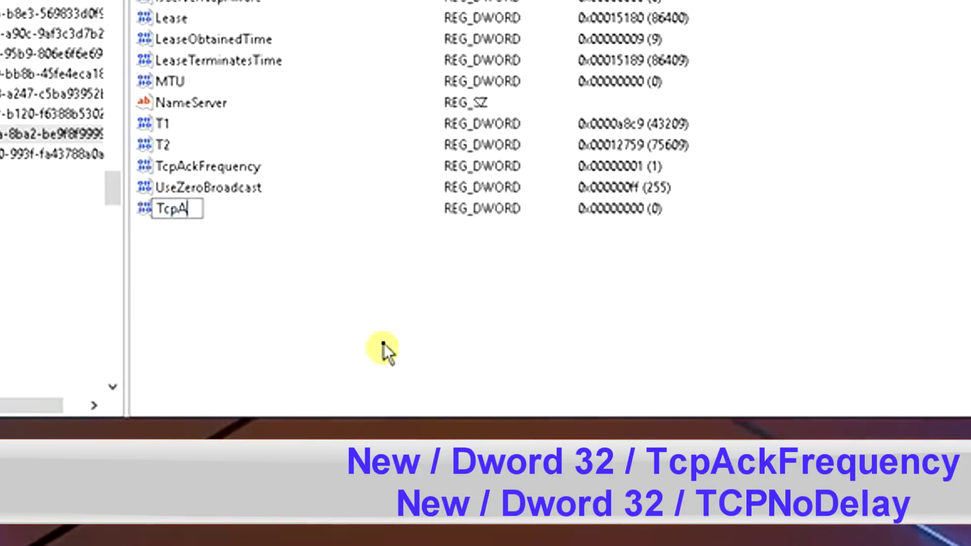
text(ckFrequ)
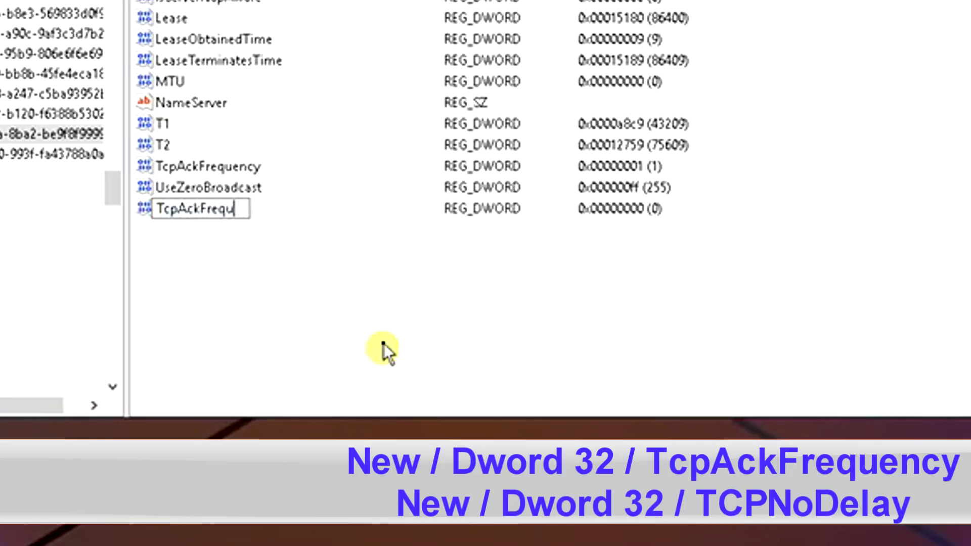
text(ency)
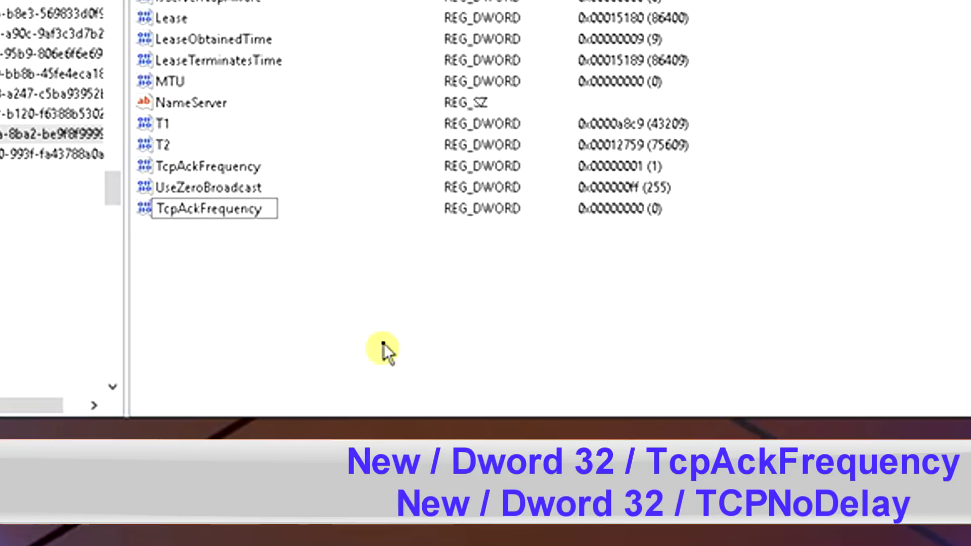
key(Escape)
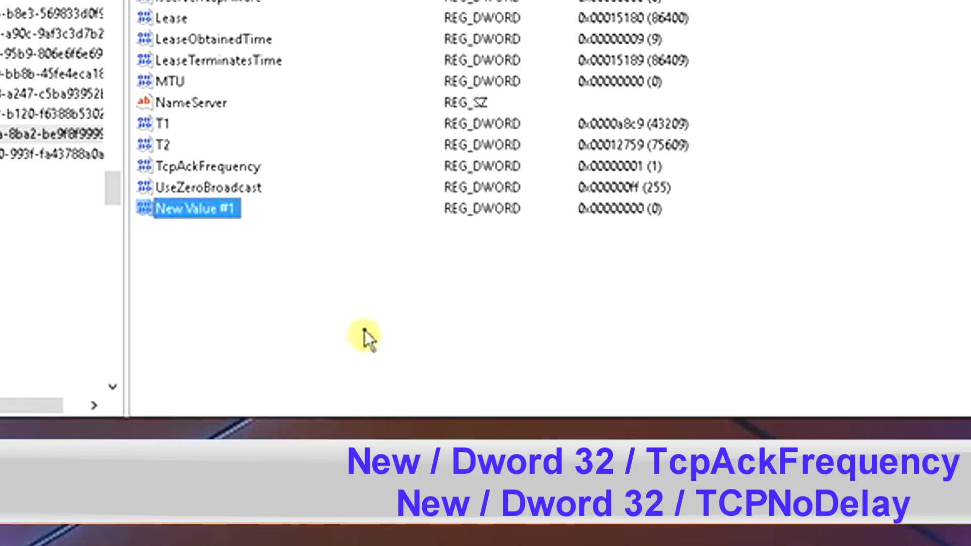
right_click(199, 208)
click(267, 278)
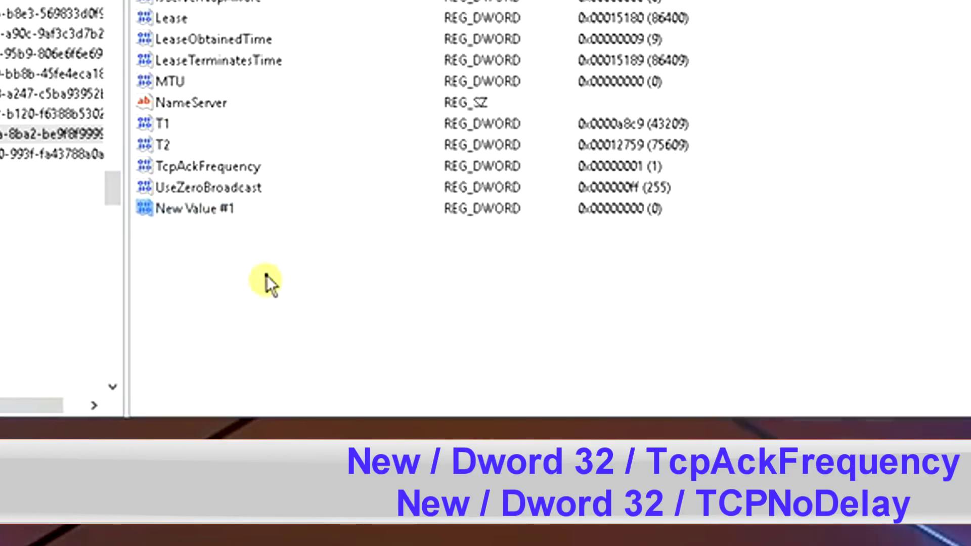
click(228, 169)
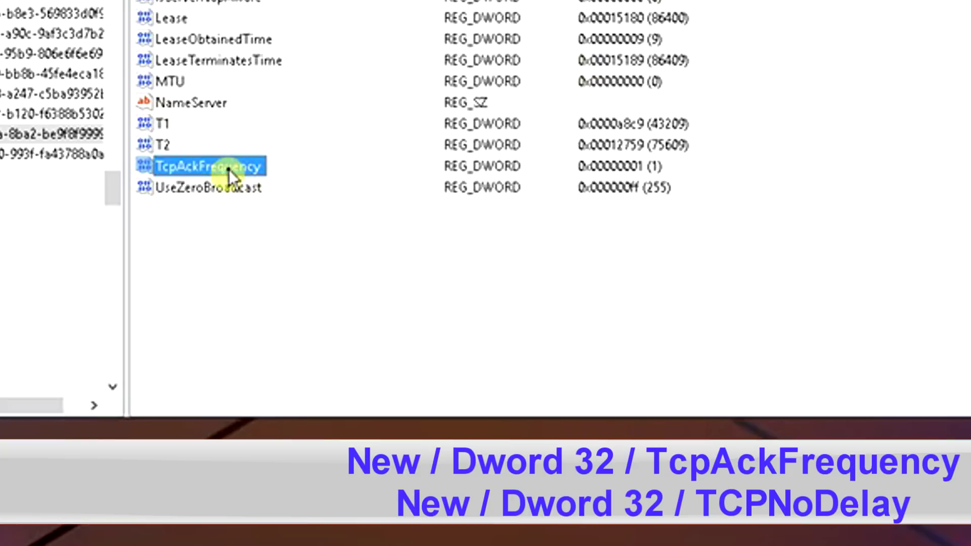
right_click(228, 170)
click(261, 184)
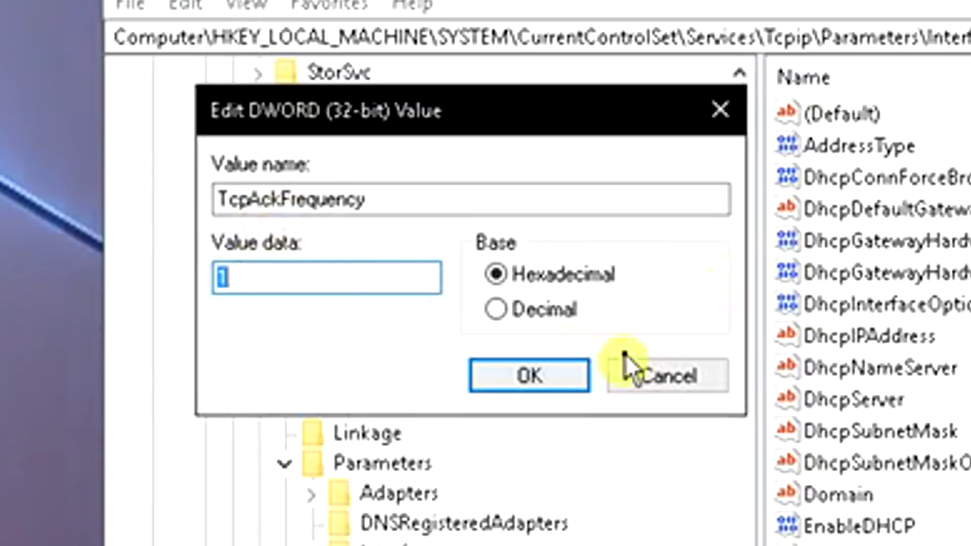
click(686, 387)
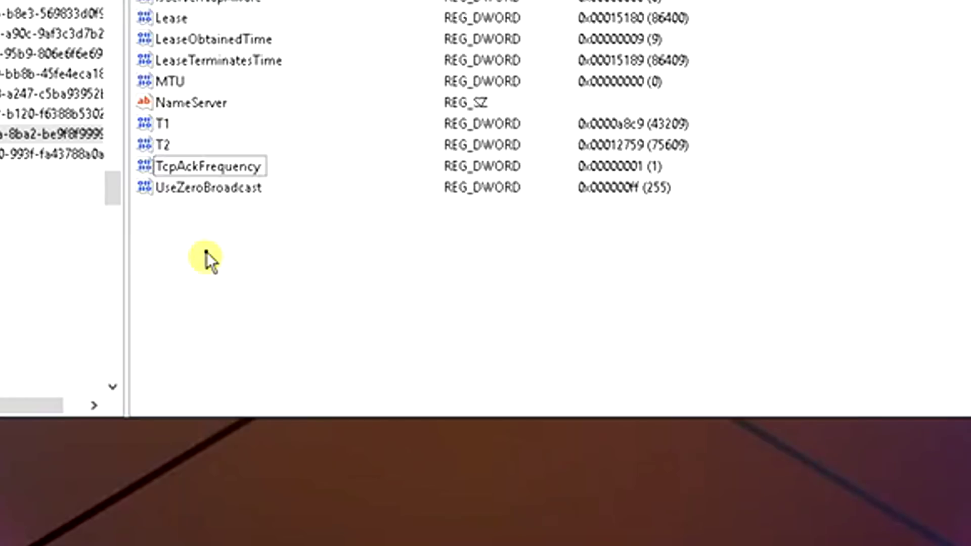
Step: Create a DWORD (32-bit) value named TCPNoDelay and set its data to 1
right_click(208, 254)
mouse_move(262, 267)
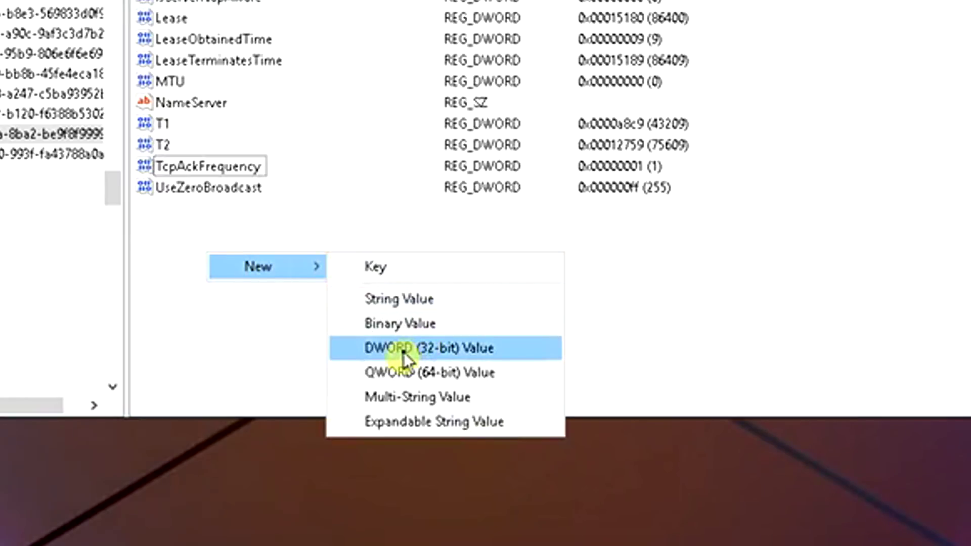
click(403, 353)
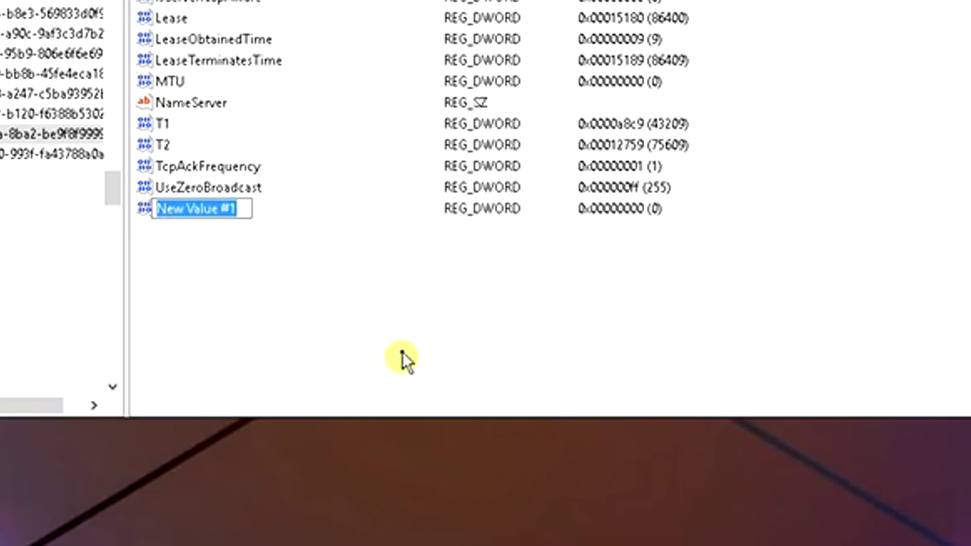
text(TCP)
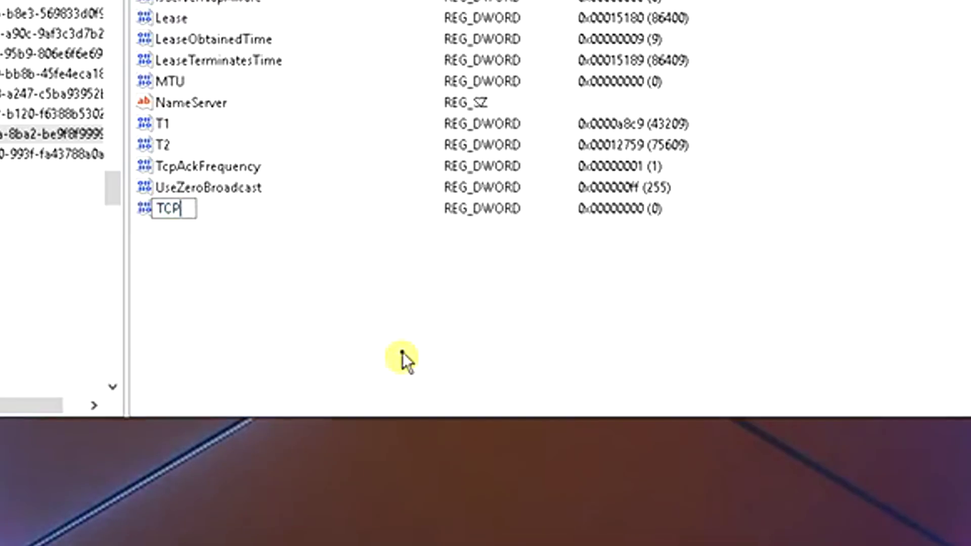
text(NoDel)
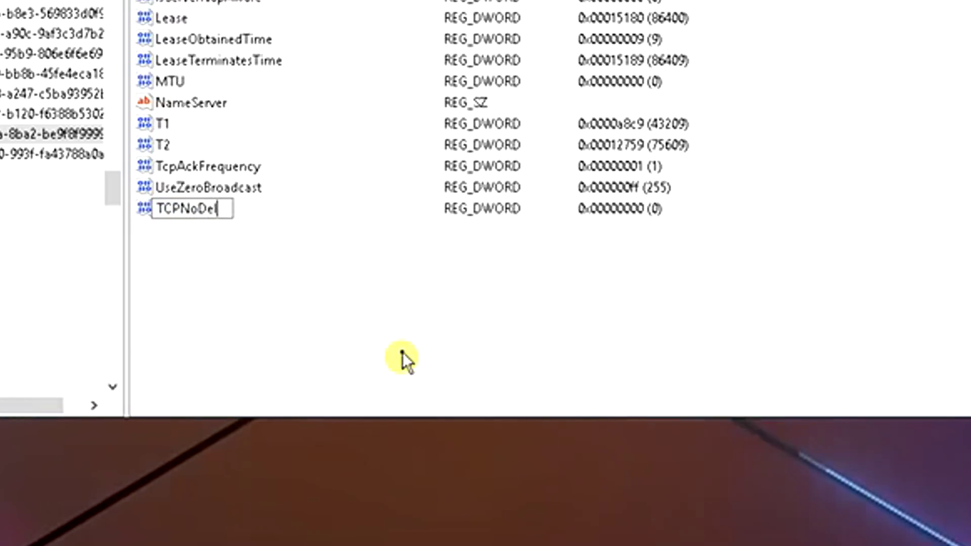
text(ay)
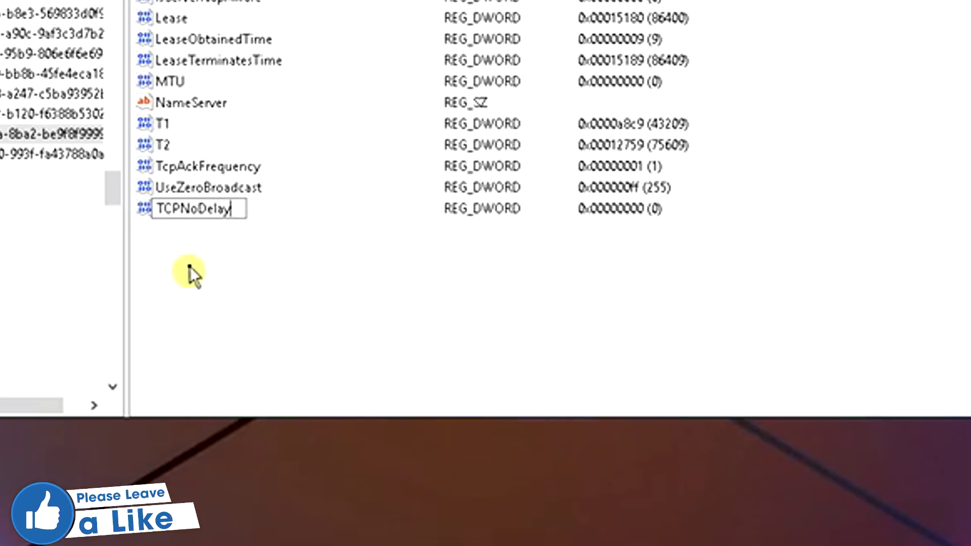
key(Return)
right_click(217, 213)
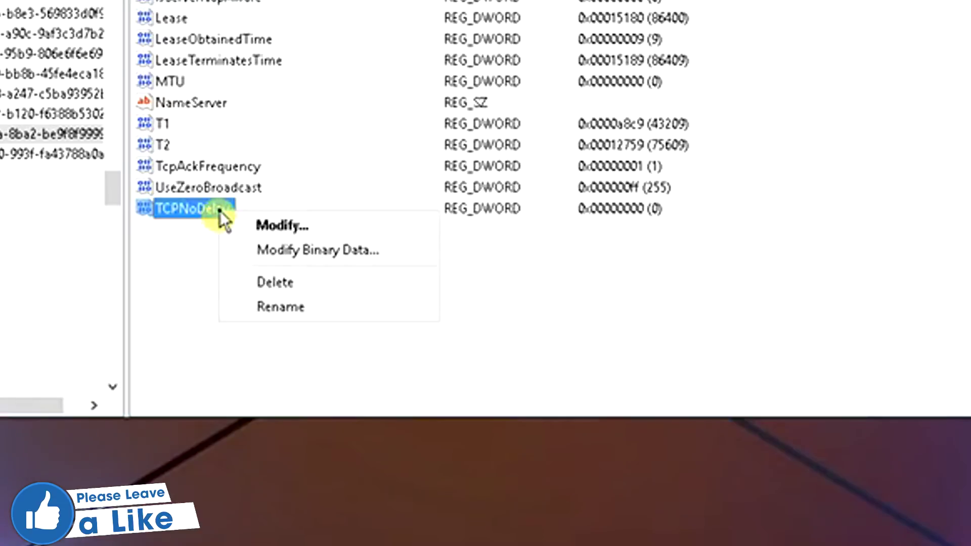
click(262, 225)
text(1)
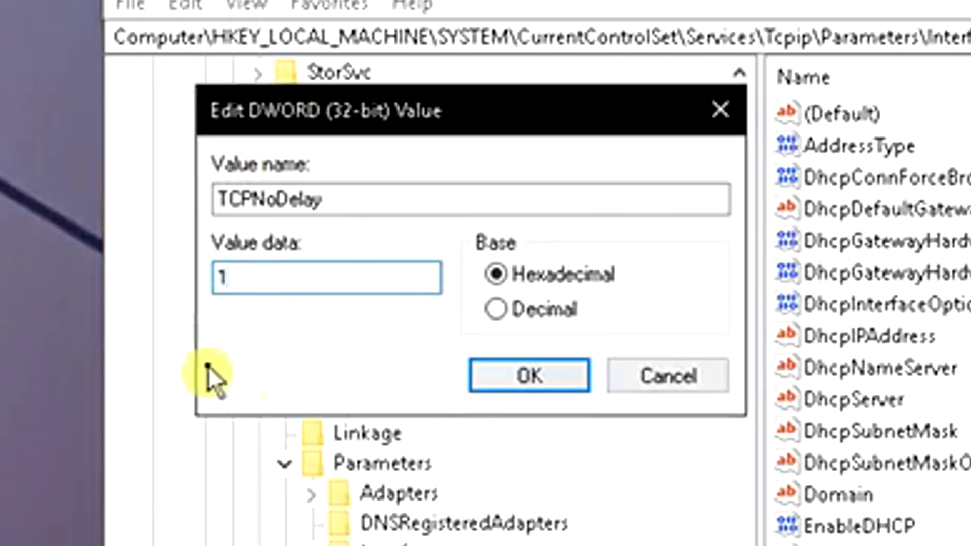
click(507, 373)
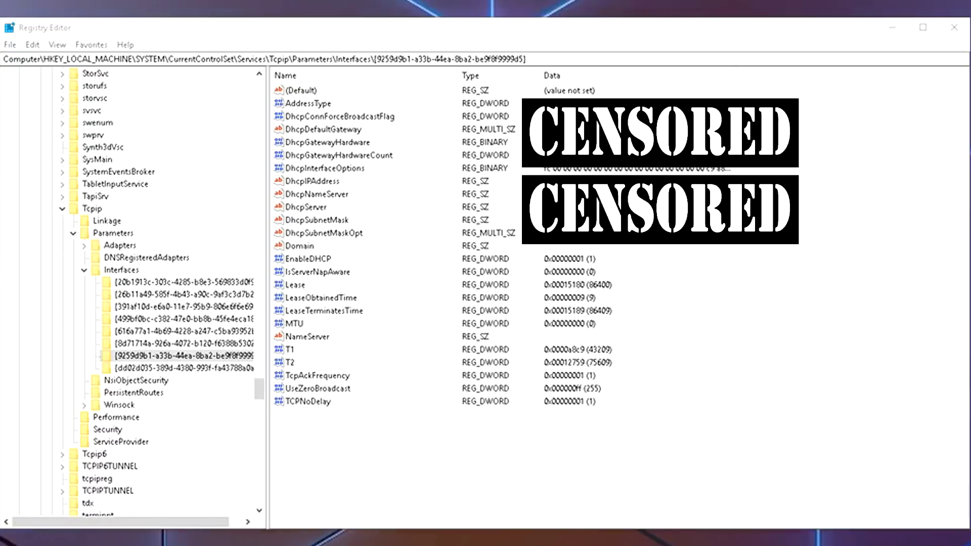
Step: Fold away the Tcpip, Services and SYSTEM branches, then expand SOFTWARE\Microsoft
click(84, 271)
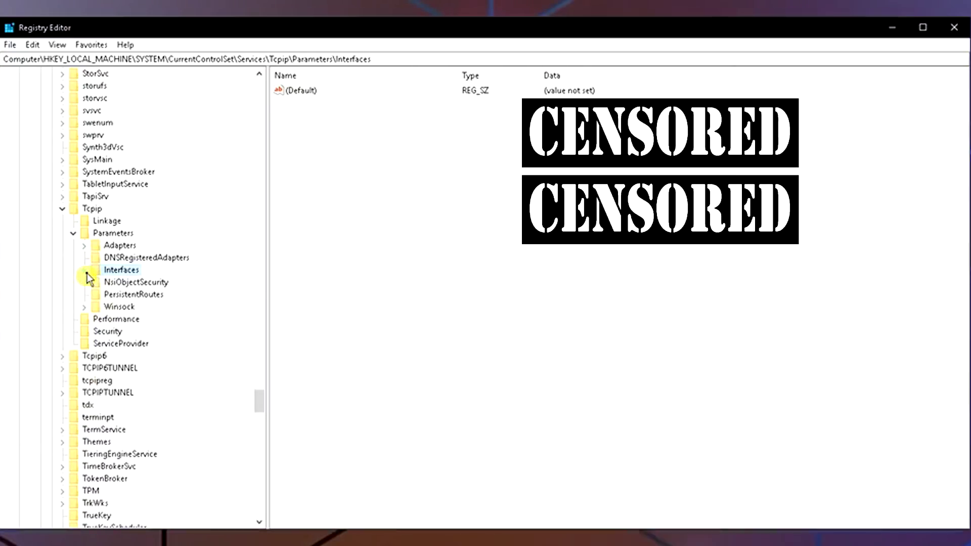
click(73, 233)
click(62, 209)
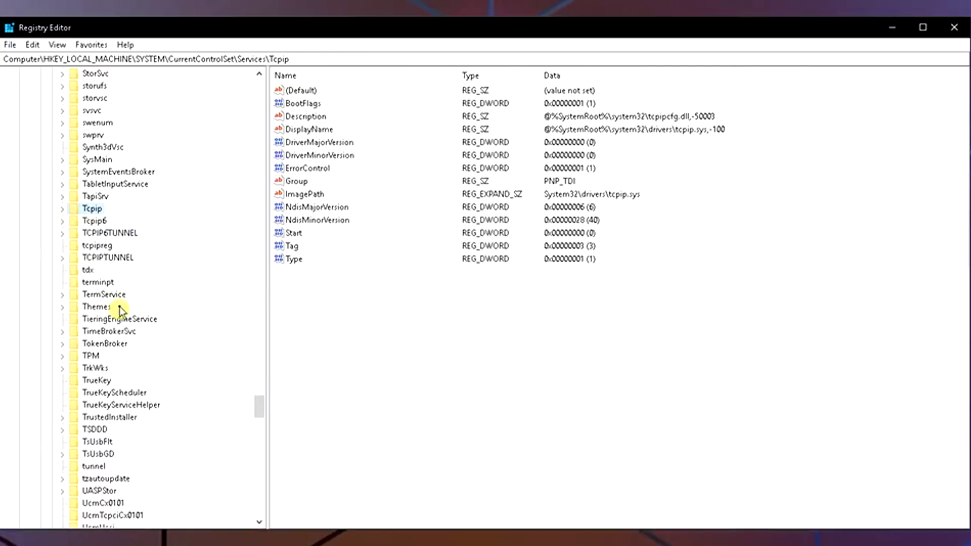
scroll(119, 309, up, 1)
scroll(120, 309, up, 5)
scroll(120, 310, up, 7)
scroll(119, 309, up, 5)
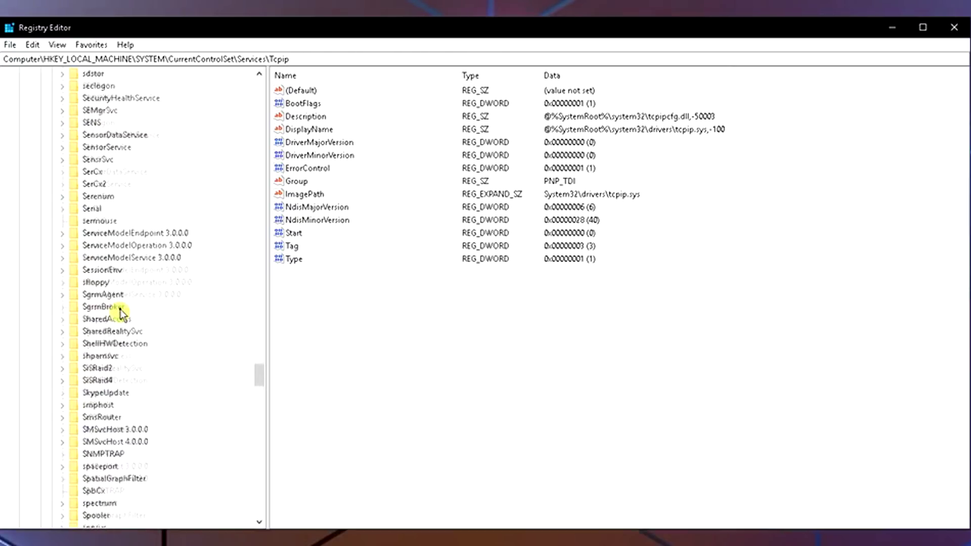
scroll(119, 310, up, 10)
scroll(119, 310, up, 10)
scroll(117, 308, up, 10)
scroll(112, 307, up, 10)
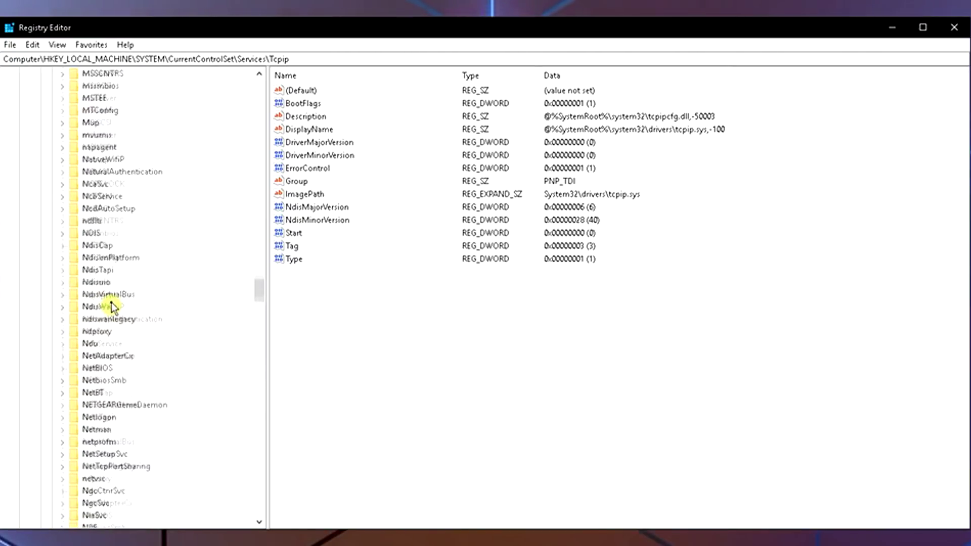
scroll(107, 306, up, 10)
drag(256, 271, 258, 87)
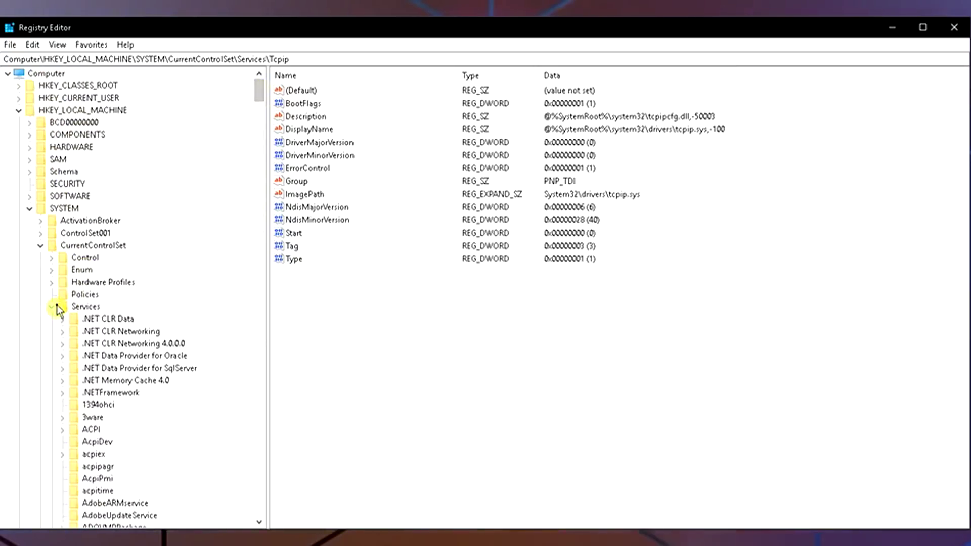
click(51, 307)
click(40, 245)
click(29, 207)
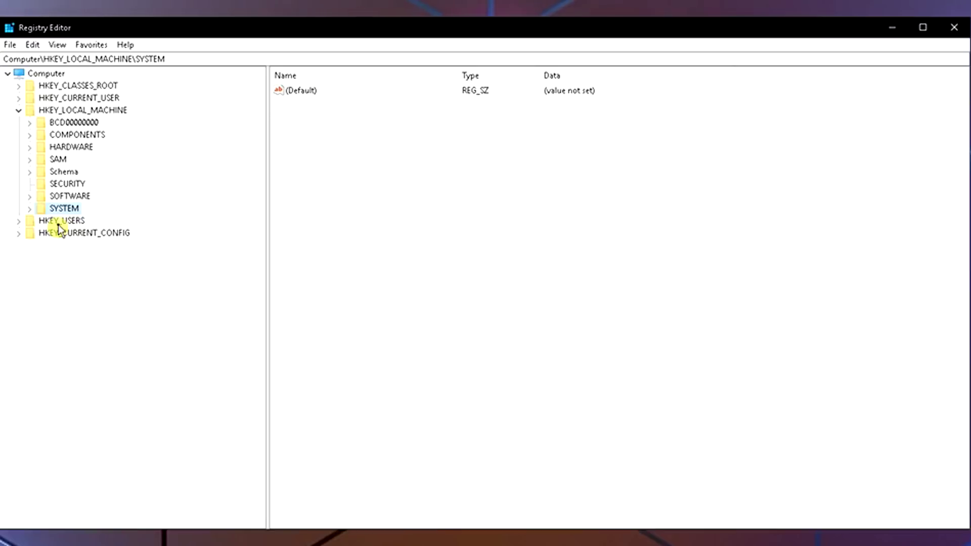
click(30, 197)
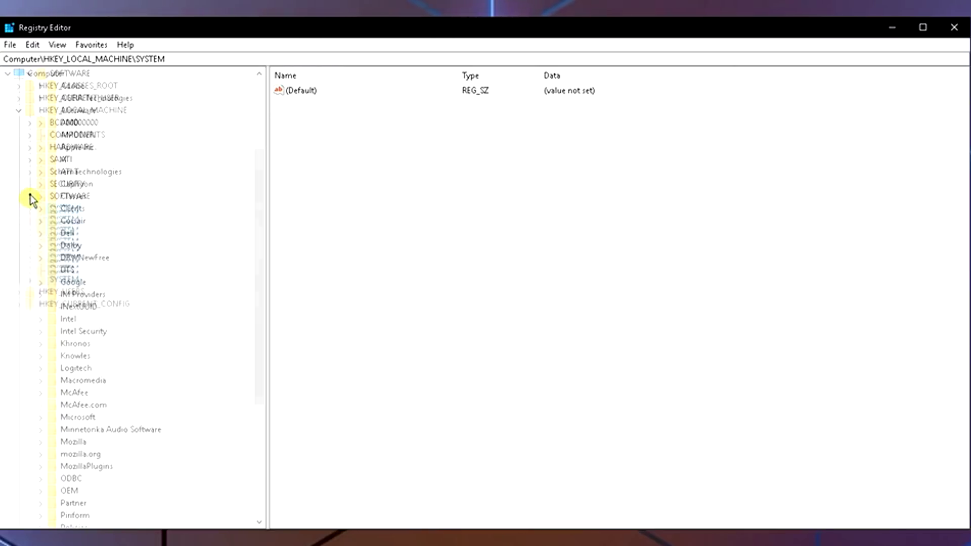
click(40, 417)
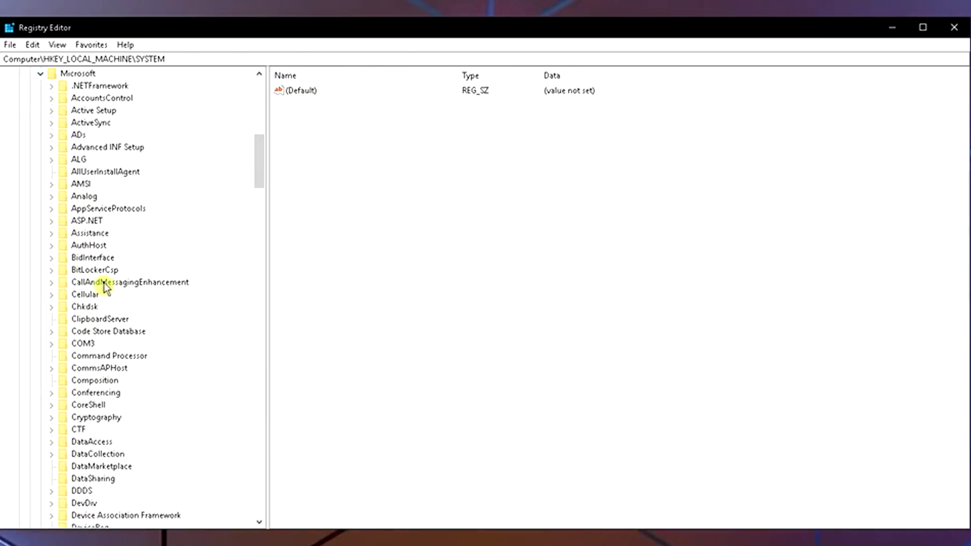
text(mdm)
scroll(213, 423, down, 7)
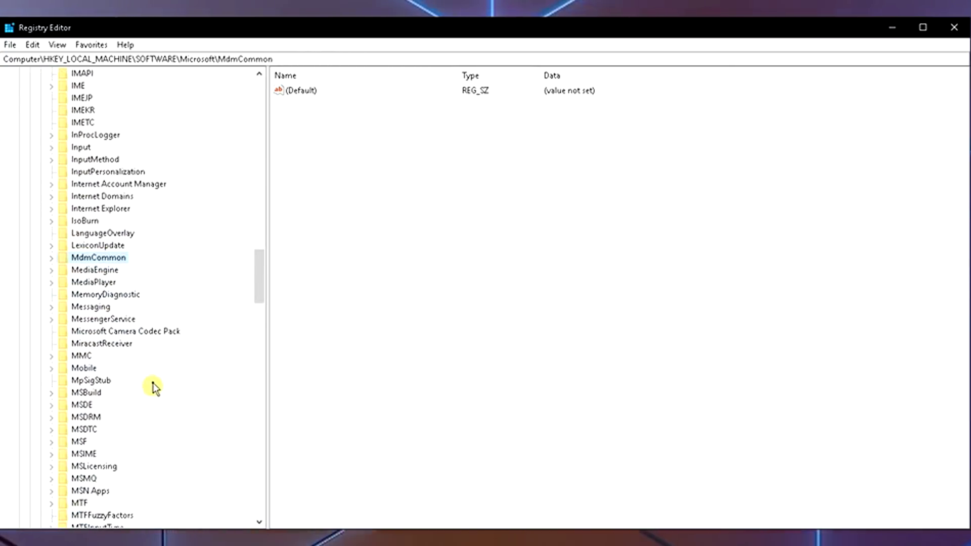
scroll(150, 383, down, 3)
scroll(148, 377, down, 1)
scroll(144, 372, down, 3)
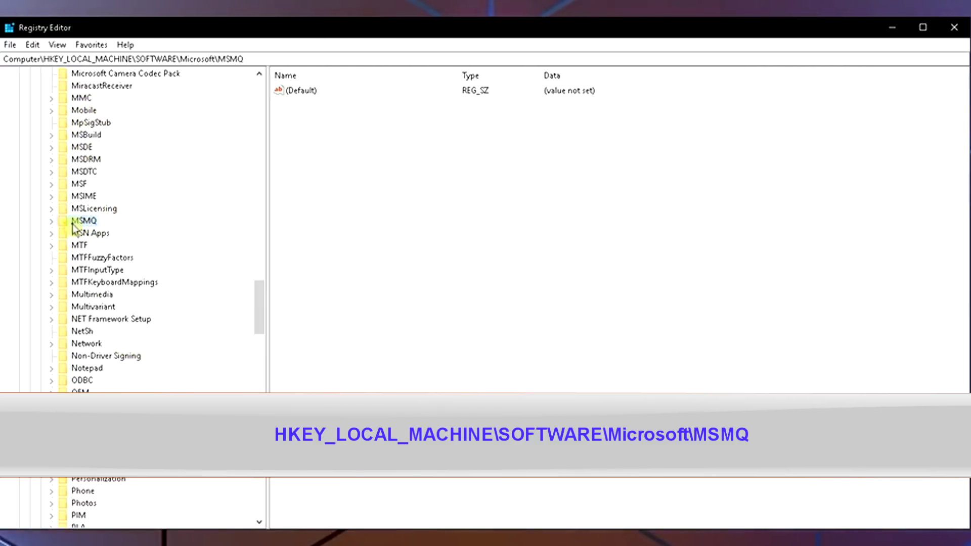
Step: Create a DWORD (32-bit) value TCPNoDelay under the MSMQ key with data 1
click(53, 221)
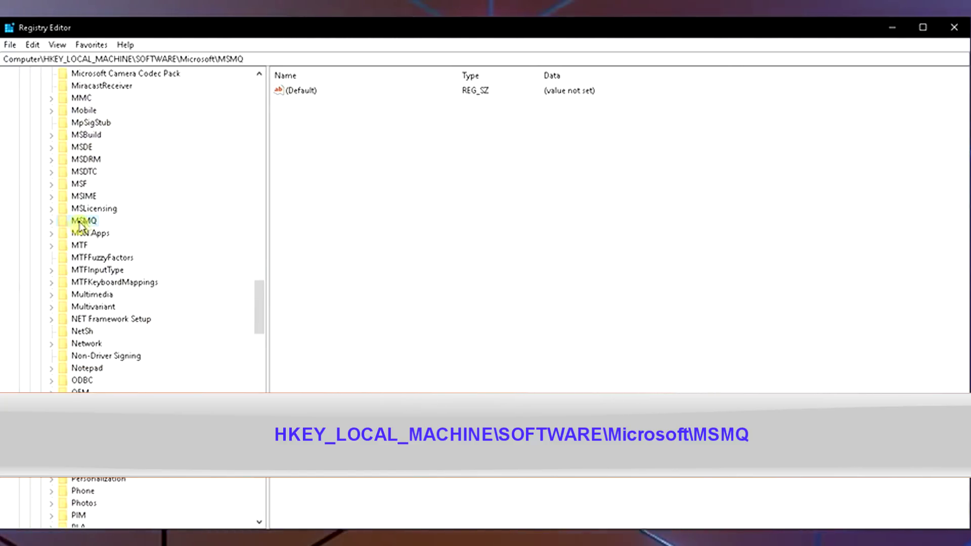
click(374, 231)
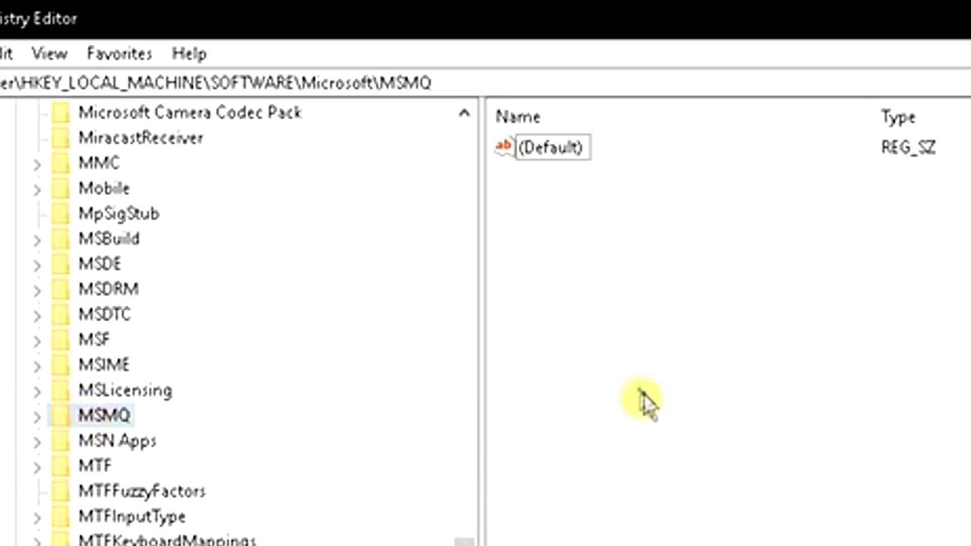
right_click(559, 340)
mouse_move(623, 358)
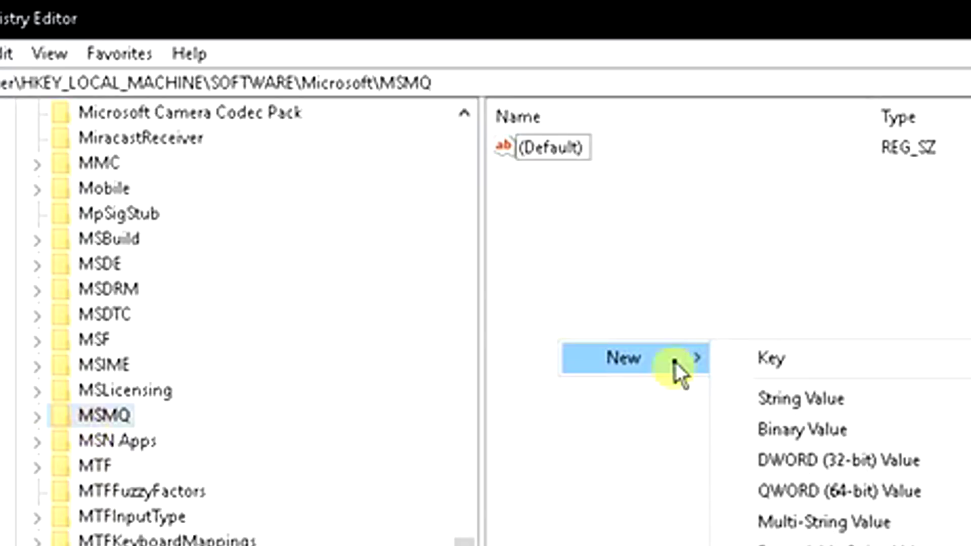
click(775, 459)
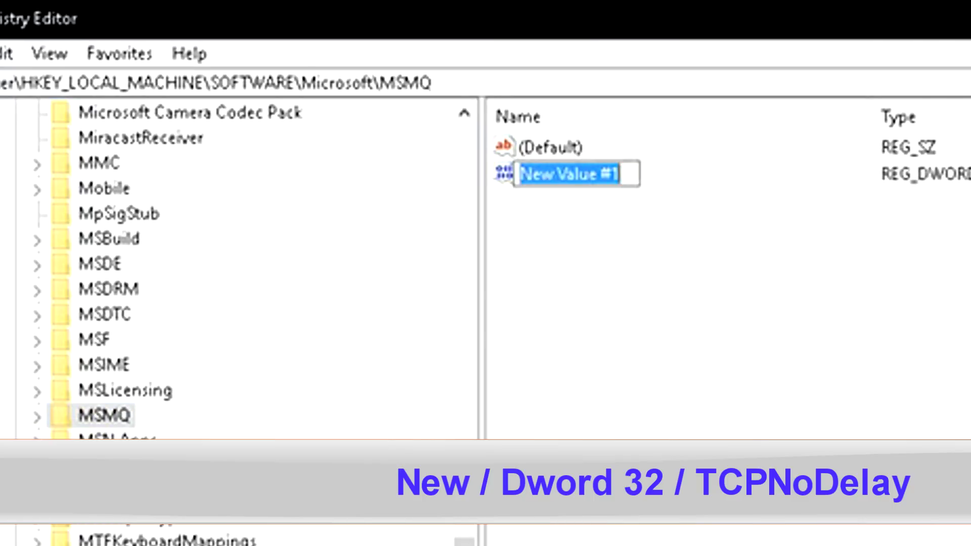
text(TCPNoD)
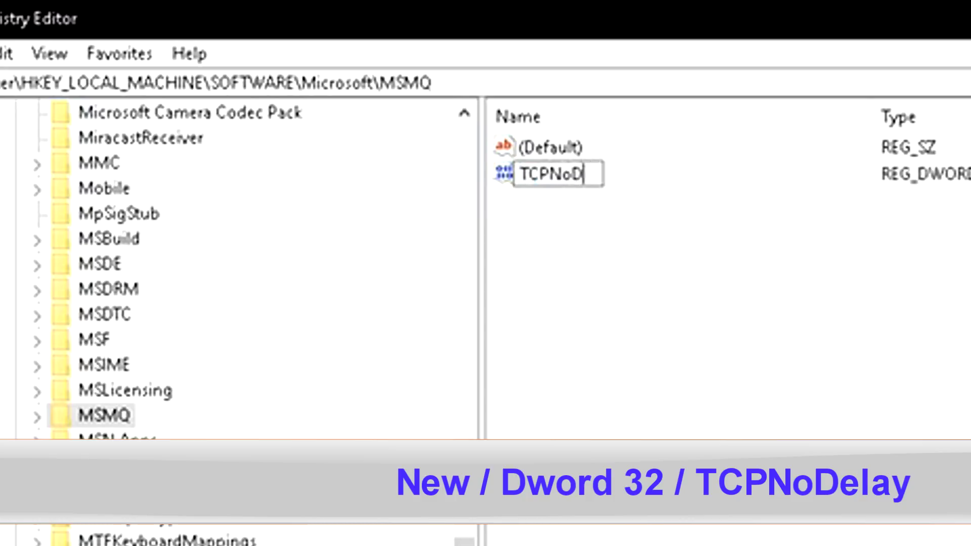
text(ay)
key(Return)
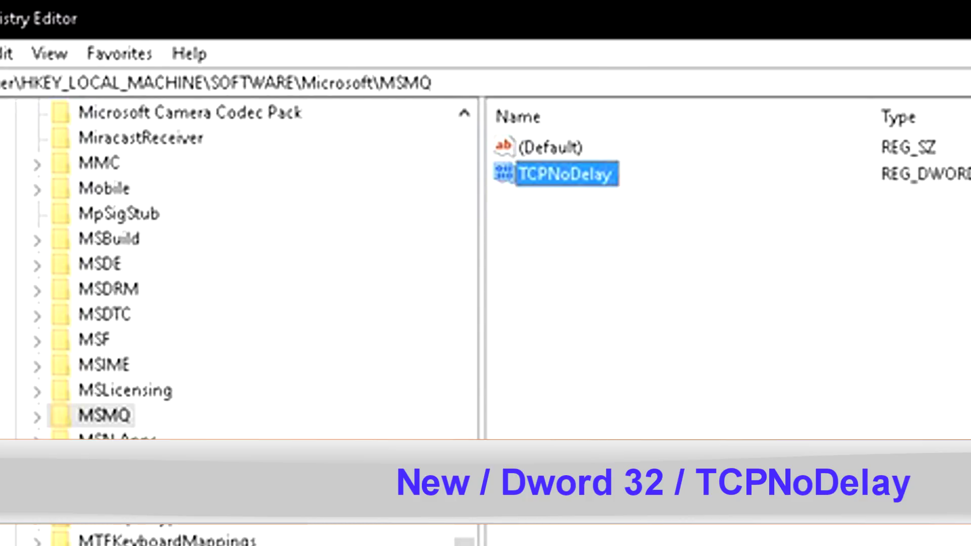
double_click(596, 188)
click(260, 371)
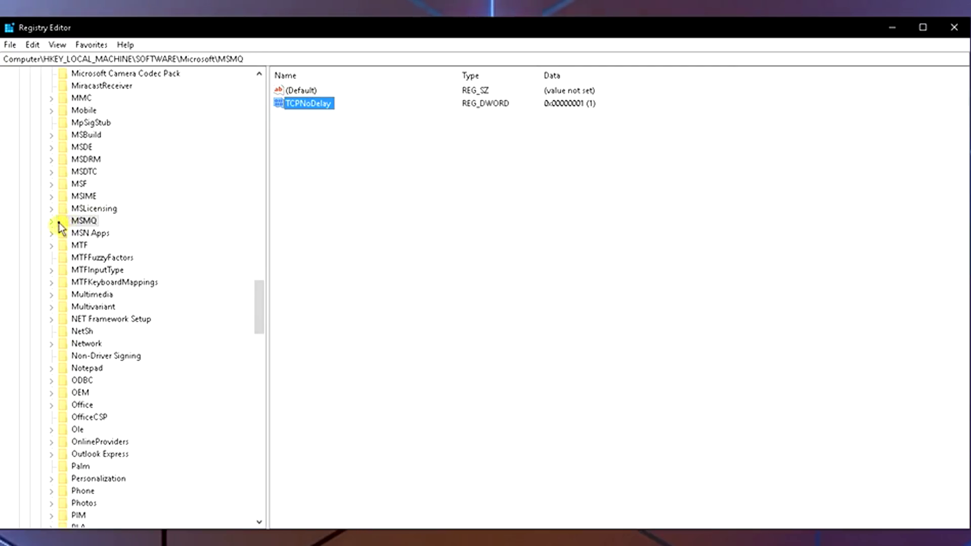
Step: Create a DWORD (32-bit) value TCPNoDelay with data 1 under MSMQ\Parameters
click(51, 221)
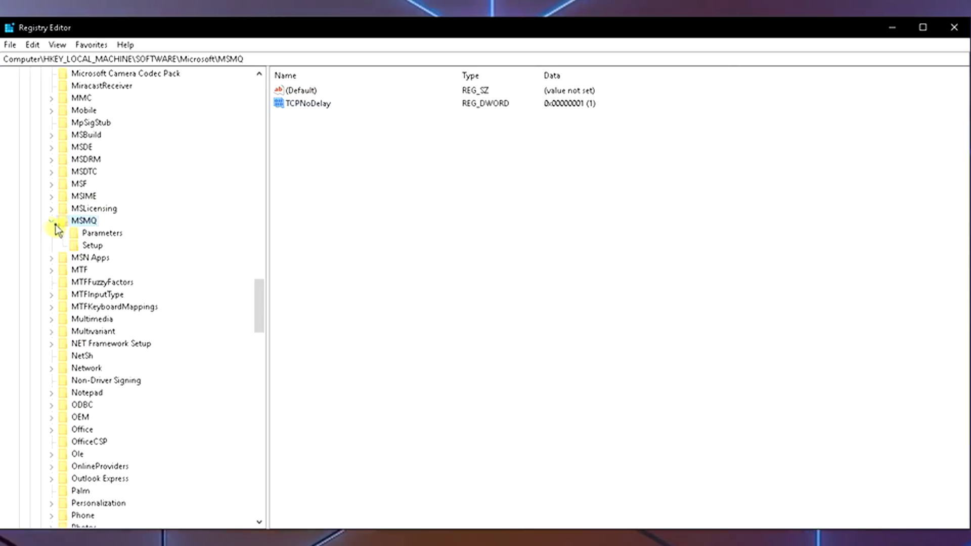
click(96, 236)
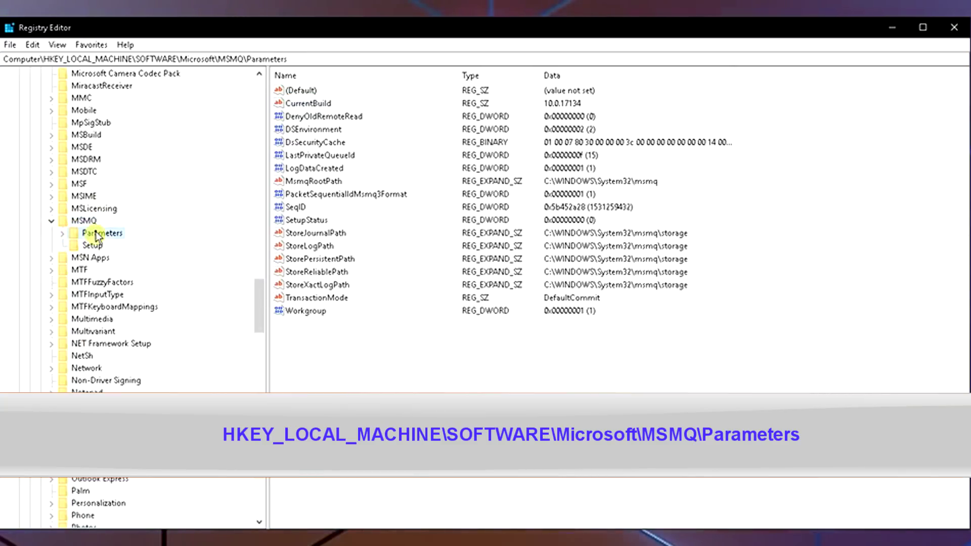
right_click(335, 357)
mouse_move(646, 235)
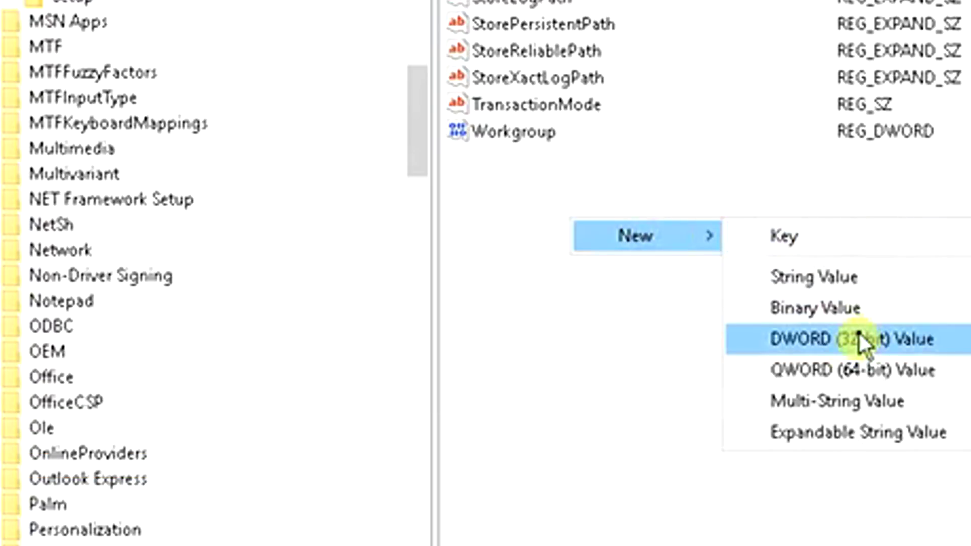
click(858, 331)
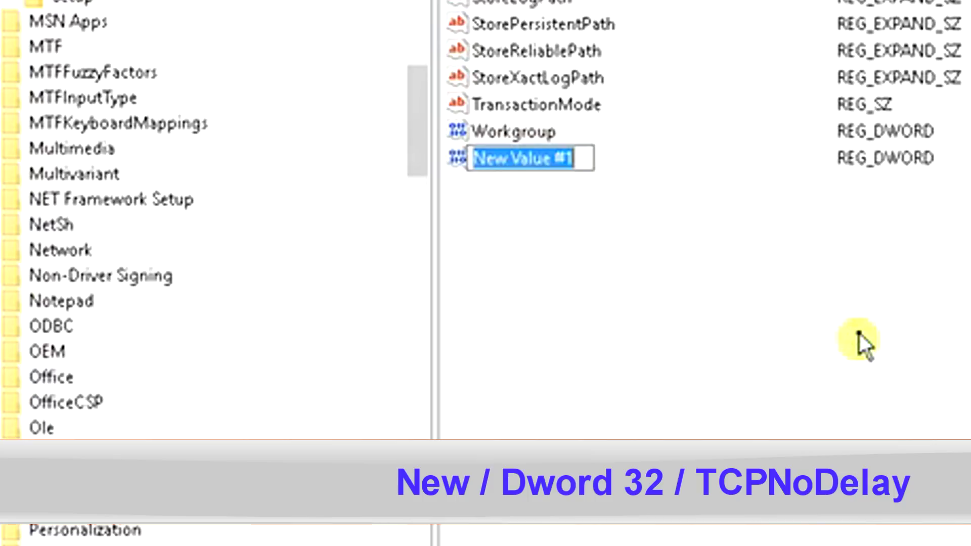
text(TCPNoD)
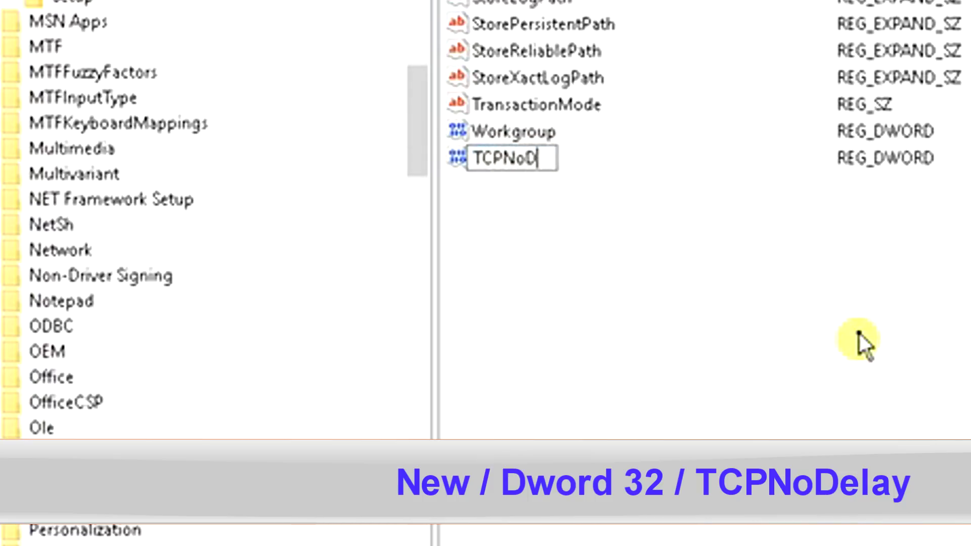
text(elay)
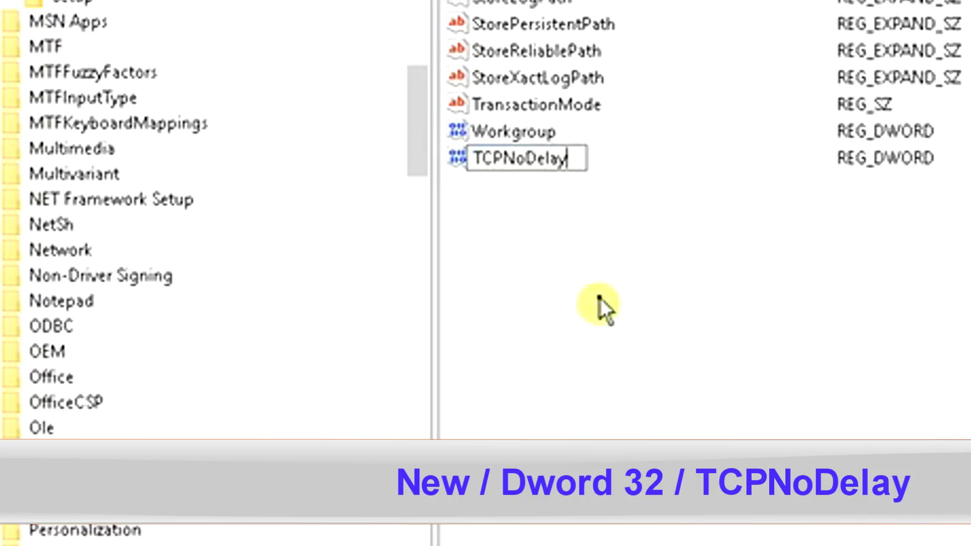
key(Return)
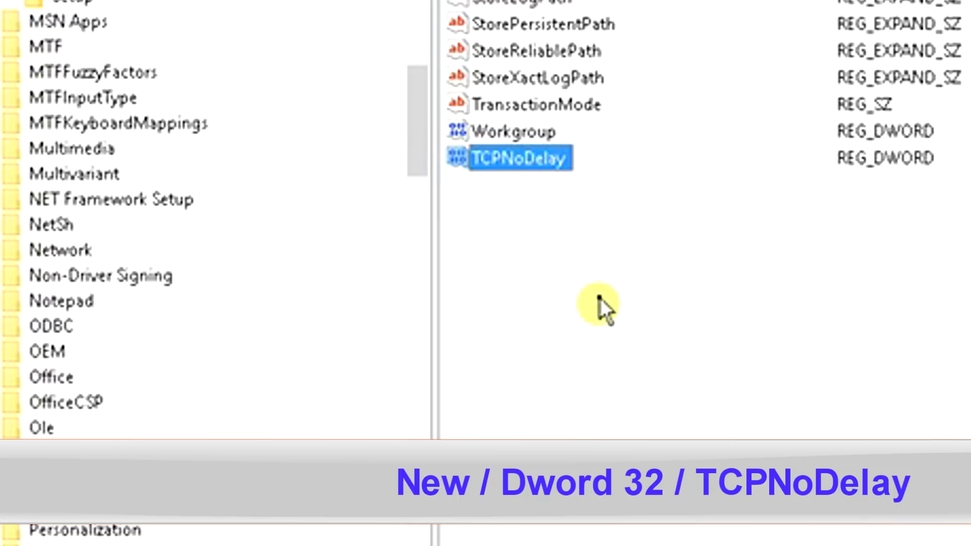
double_click(525, 161)
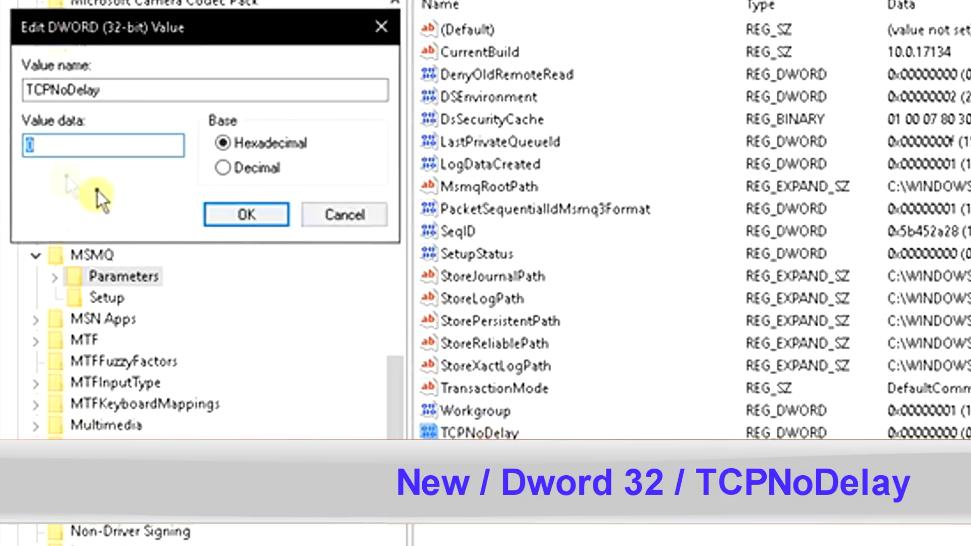
click(231, 219)
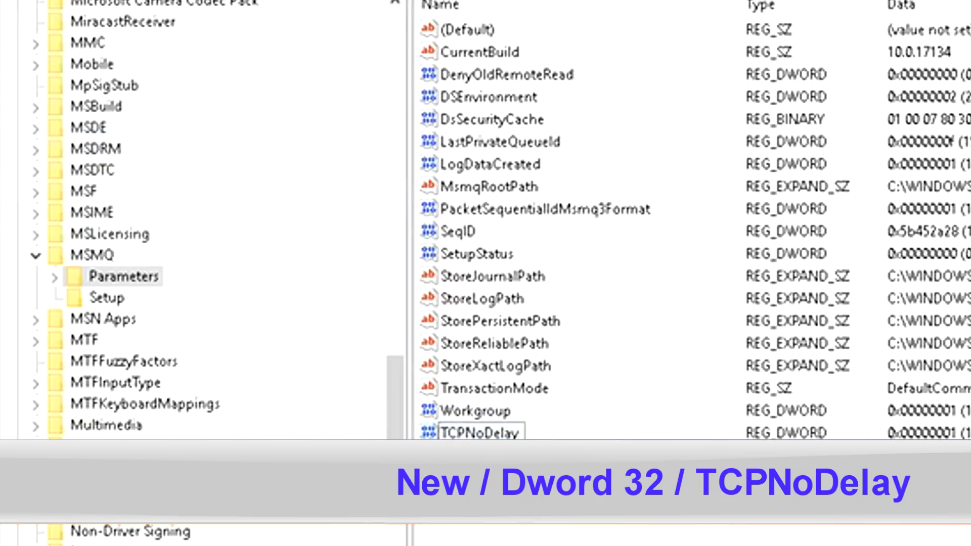